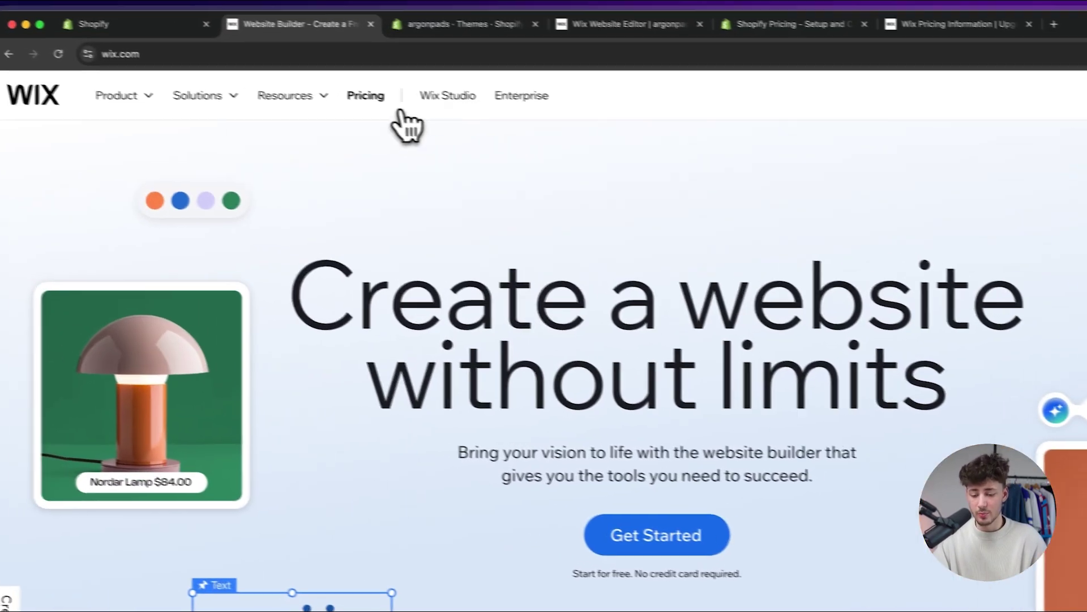
Open the Wix pricing page with its Business Elite, Business and Core plans.
left_click(181, 55)
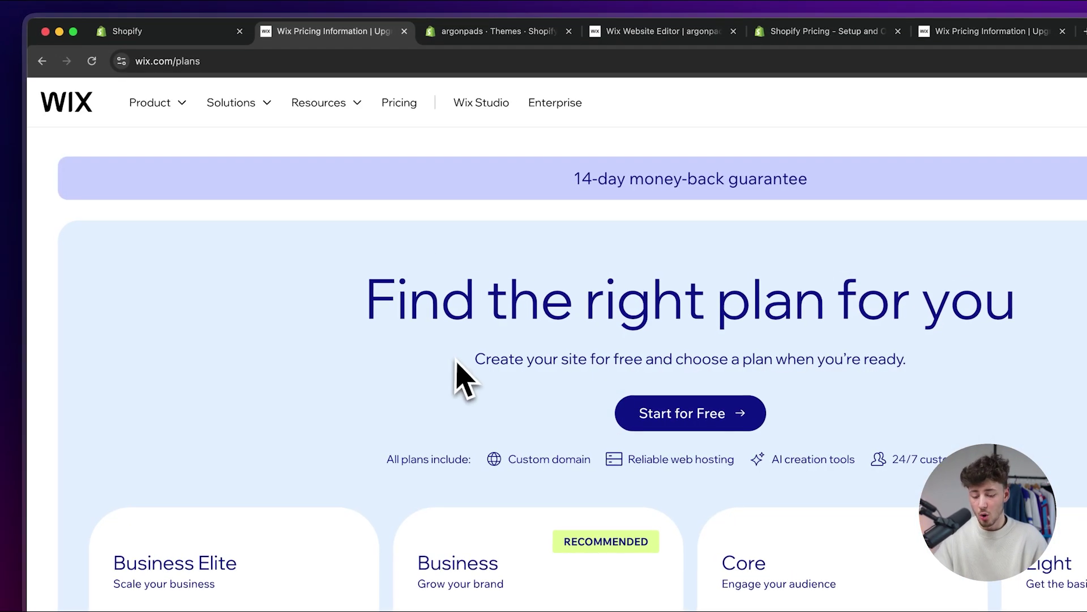
Scroll through the Wix plan cards, then go back to the Wix home page.
scroll(243, 329, "down", 7)
scroll(463, 381, "up", 4)
scroll(464, 380, "down", 1)
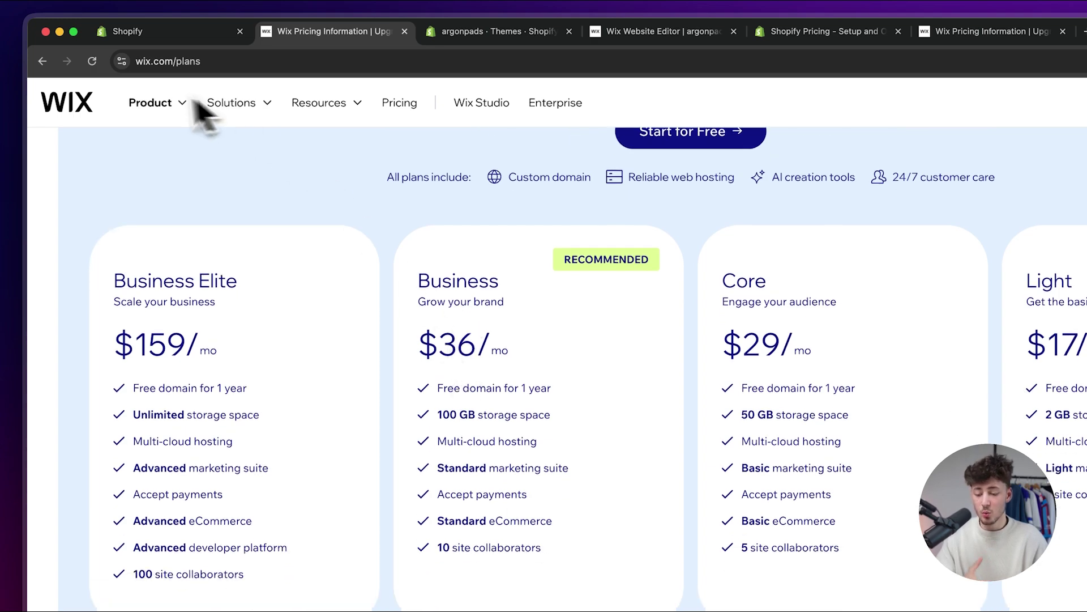
left_click(85, 104)
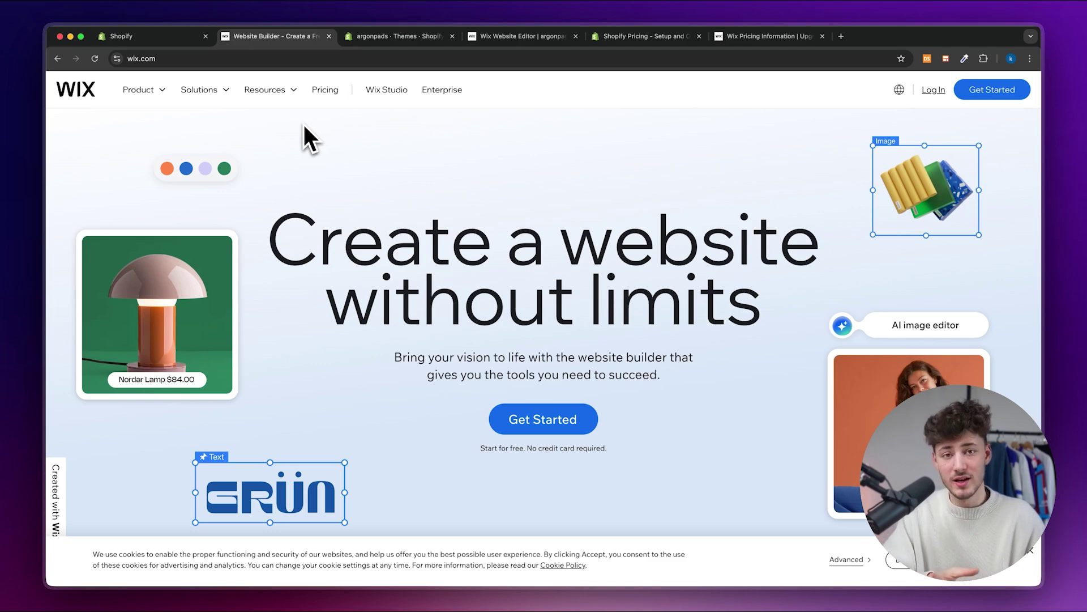
Switch to the Shopify tab and open the store's Themes admin page.
left_click(170, 36)
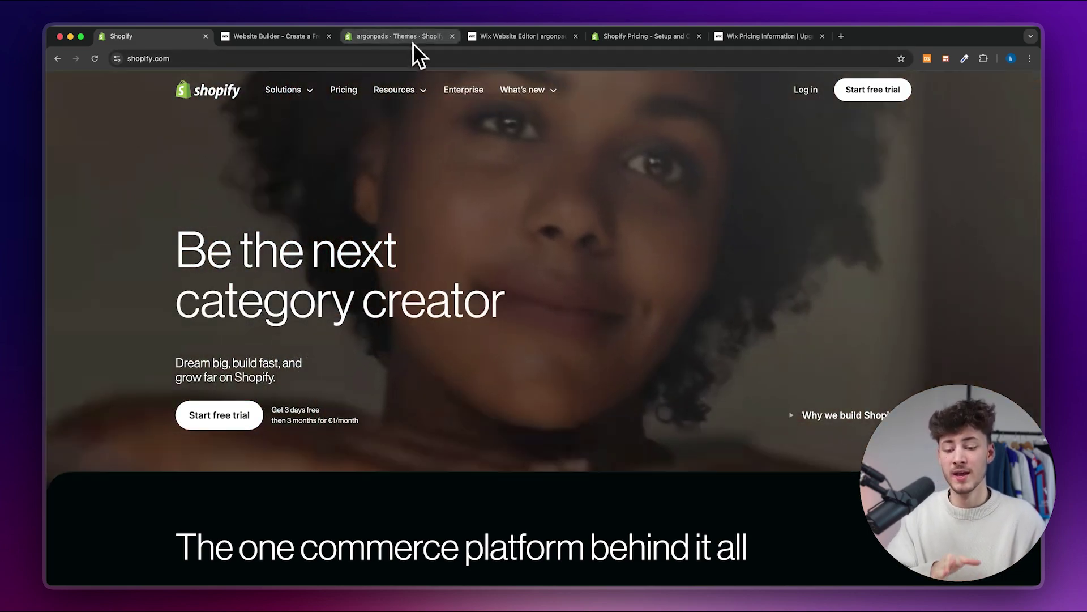
left_click(413, 38)
Open the Shopify admin home page, comparing it back and forth with the Wix website editor.
scroll(345, 253, "down", 2)
scroll(345, 253, "up", 2)
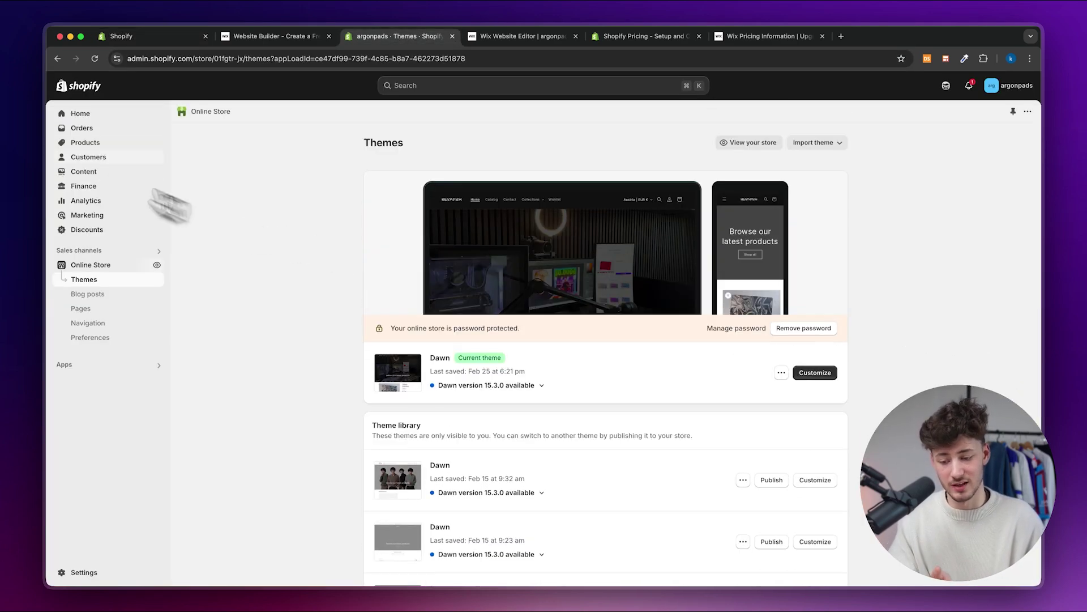
left_click(99, 116)
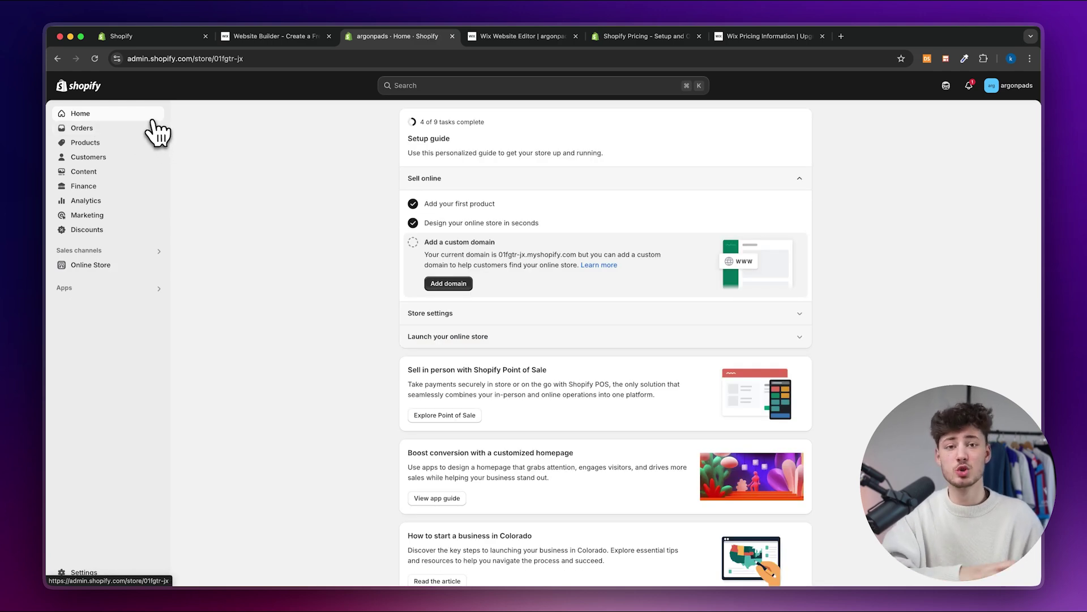
left_click(504, 37)
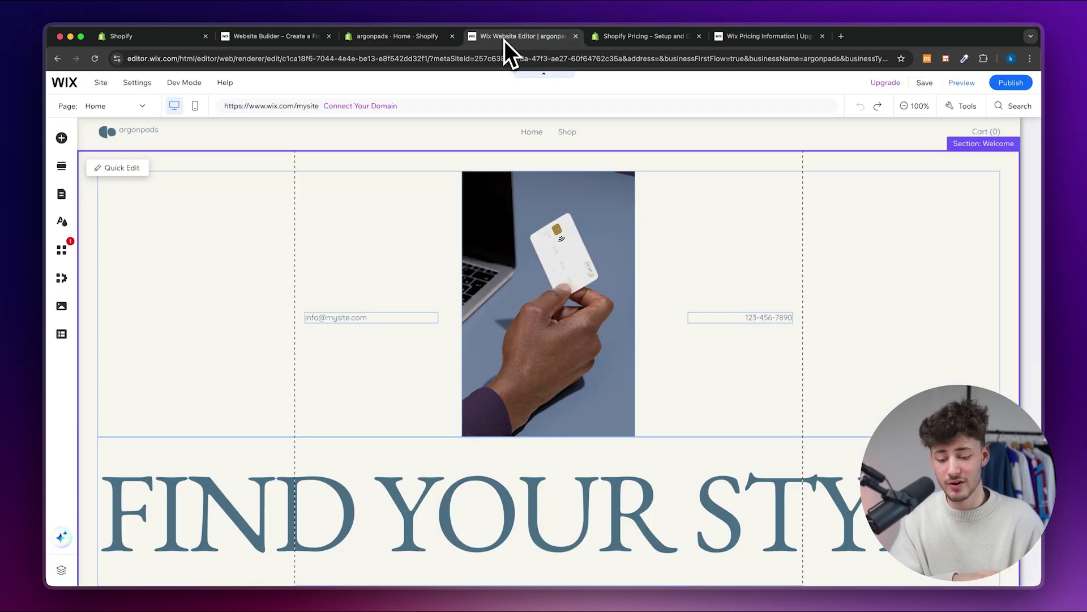
left_click(437, 39)
left_click(536, 35)
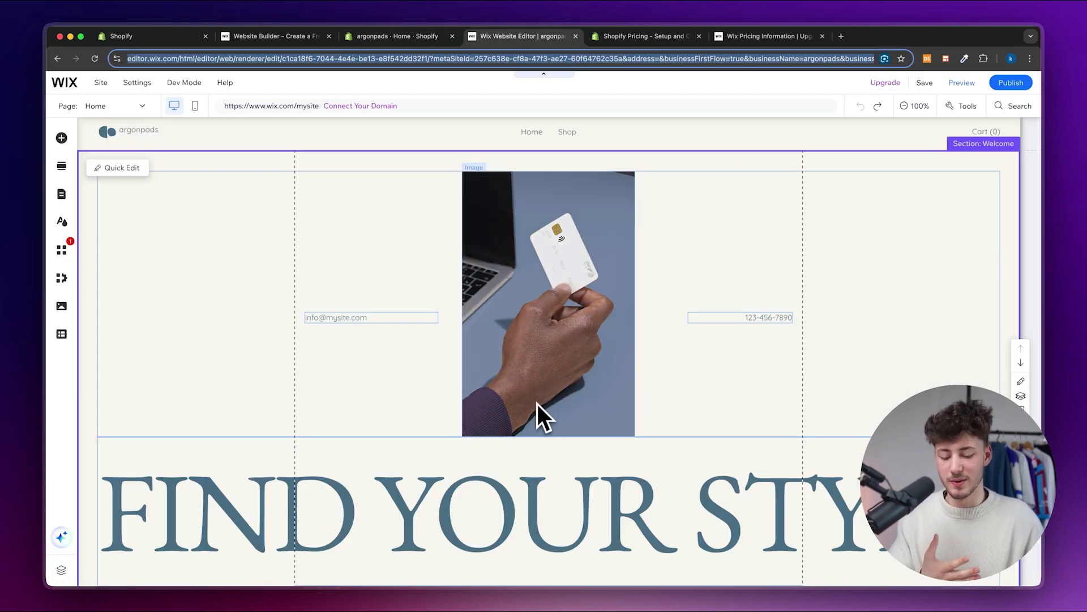
scroll(537, 403, "down", 10)
scroll(537, 403, "up", 10)
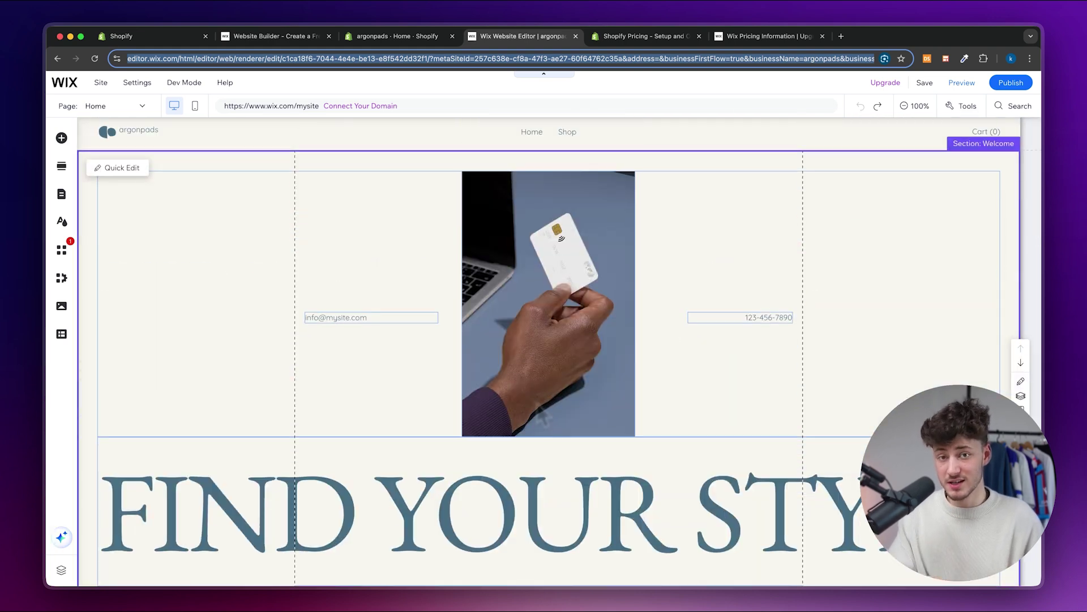
left_click(422, 38)
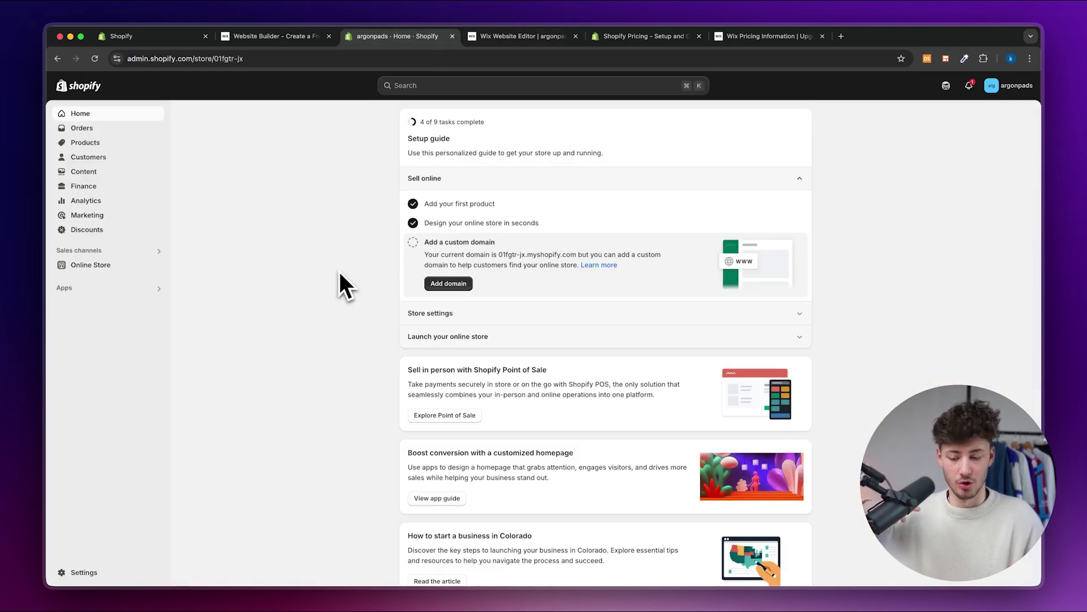
Browse Orders, Products and Content, then Online Store Themes and the sales channels list.
left_click(119, 130)
left_click(114, 193)
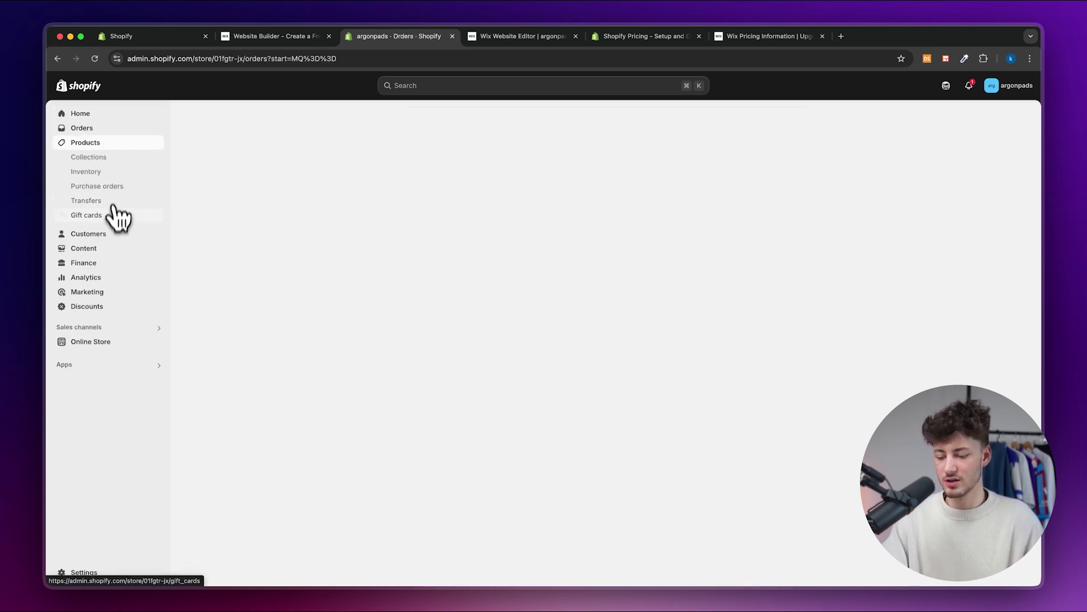
left_click(115, 245)
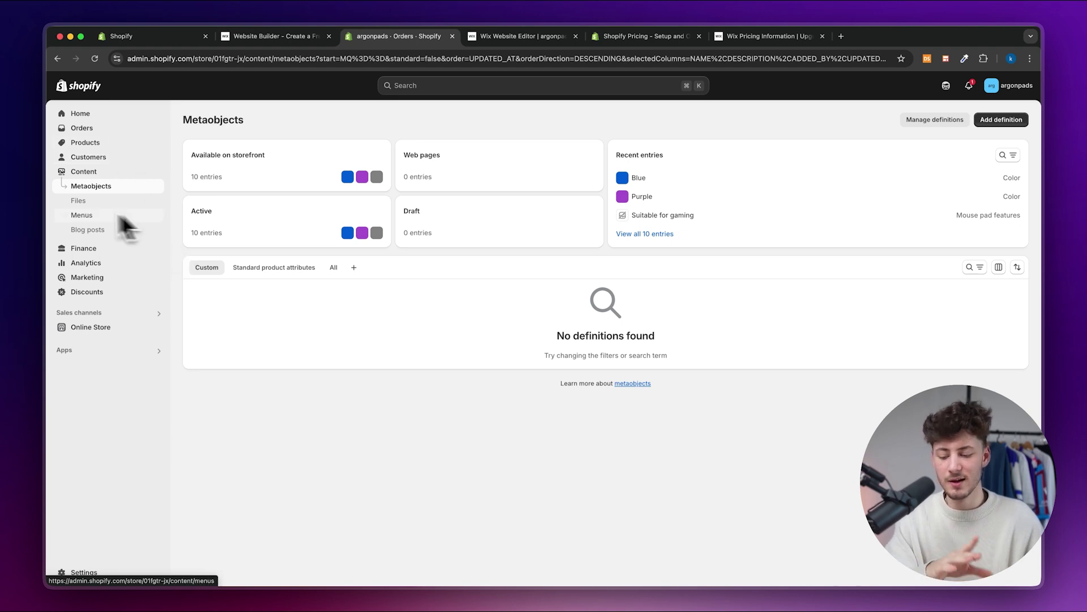
left_click(83, 328)
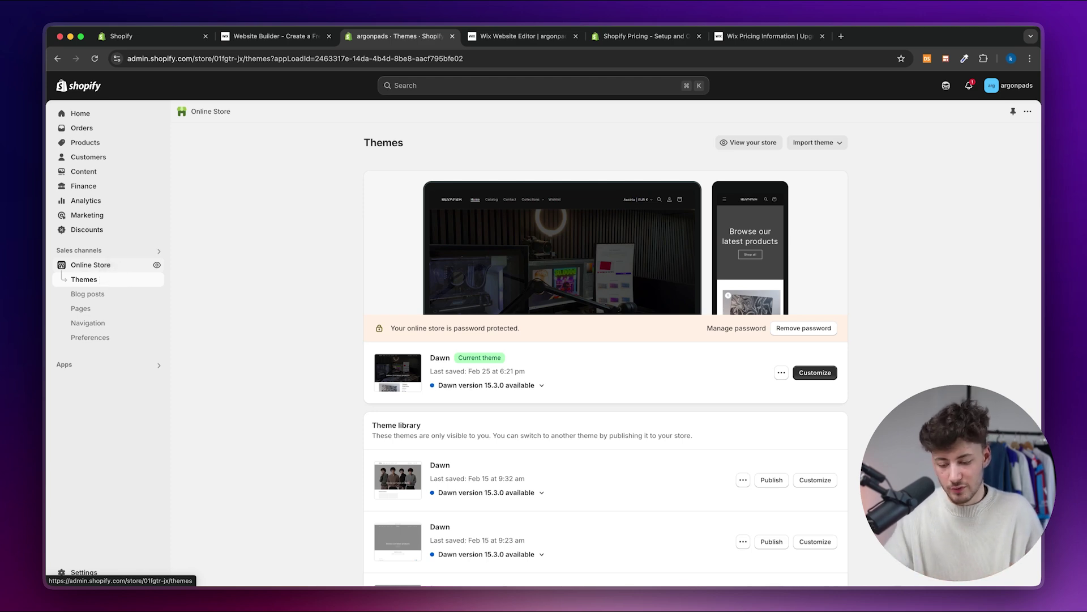
left_click(157, 253)
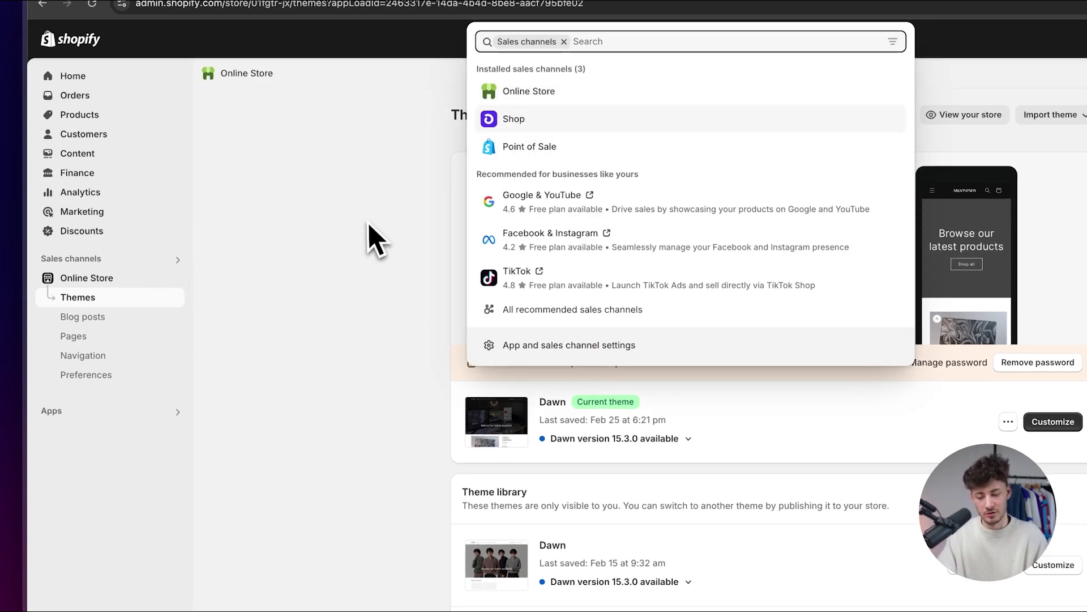
Preview the Dawn storefront, then open Dawn in the theme editor on its Home page.
left_click(374, 243)
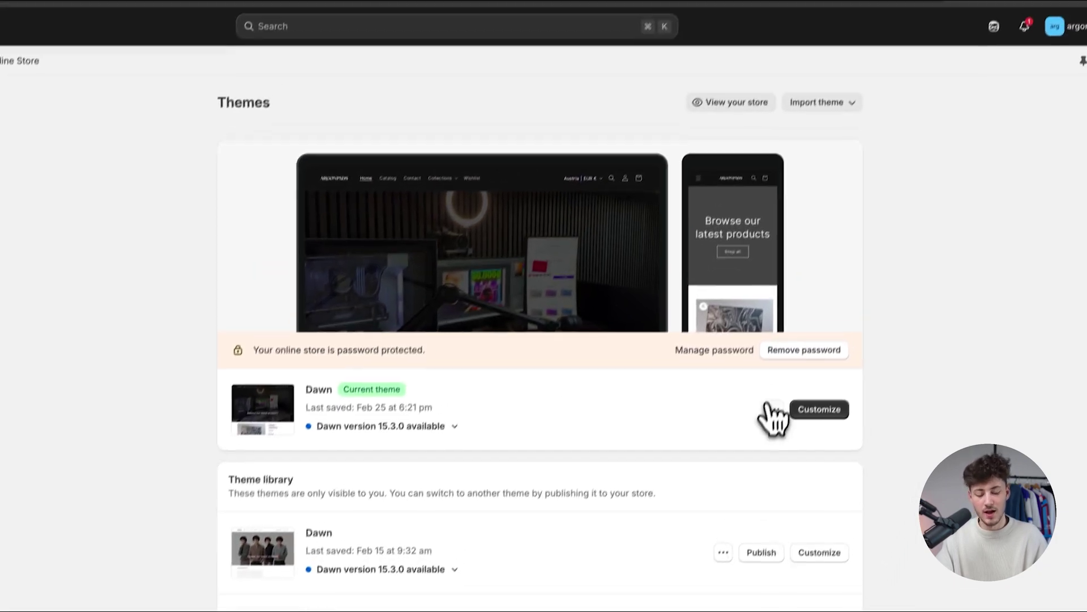
left_click(822, 305)
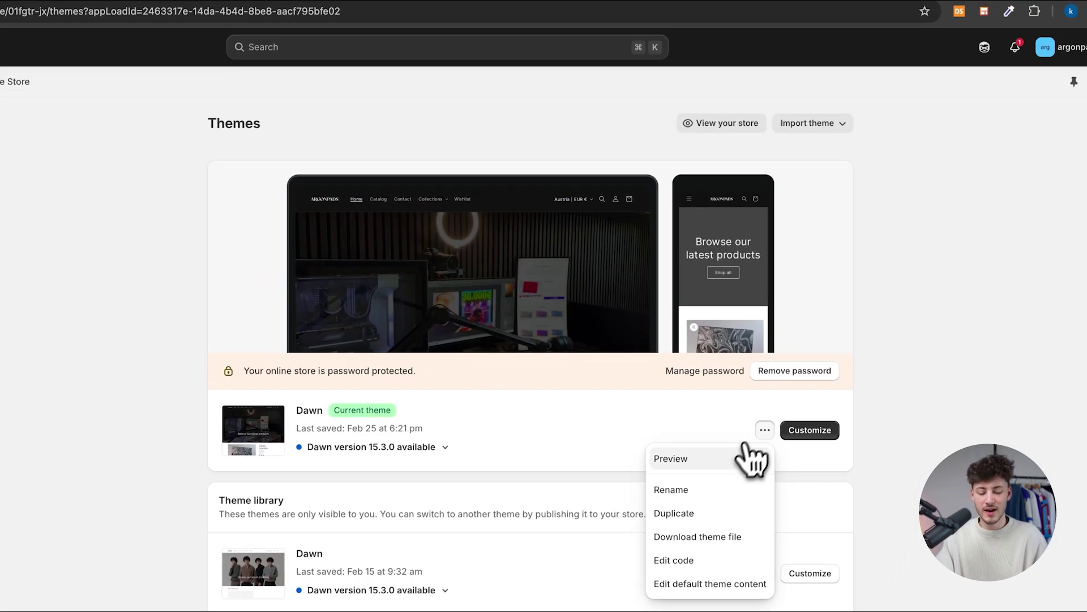
left_click(810, 337)
scroll(424, 353, "down", 10)
scroll(426, 357, "up", 10)
scroll(428, 358, "down", 5)
scroll(422, 358, "up", 10)
left_click(356, 31)
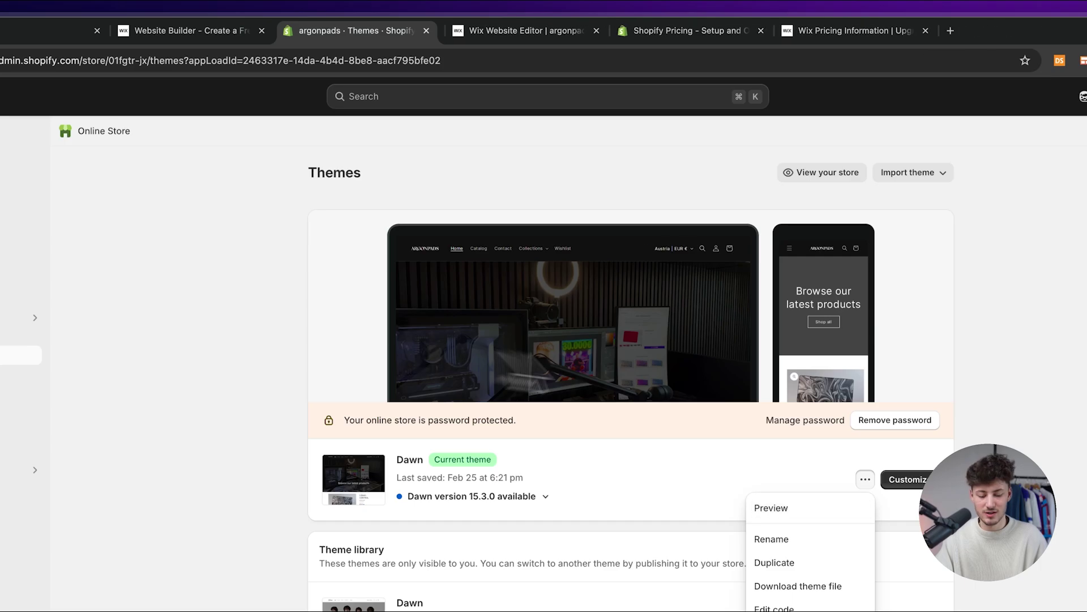
left_click(813, 413)
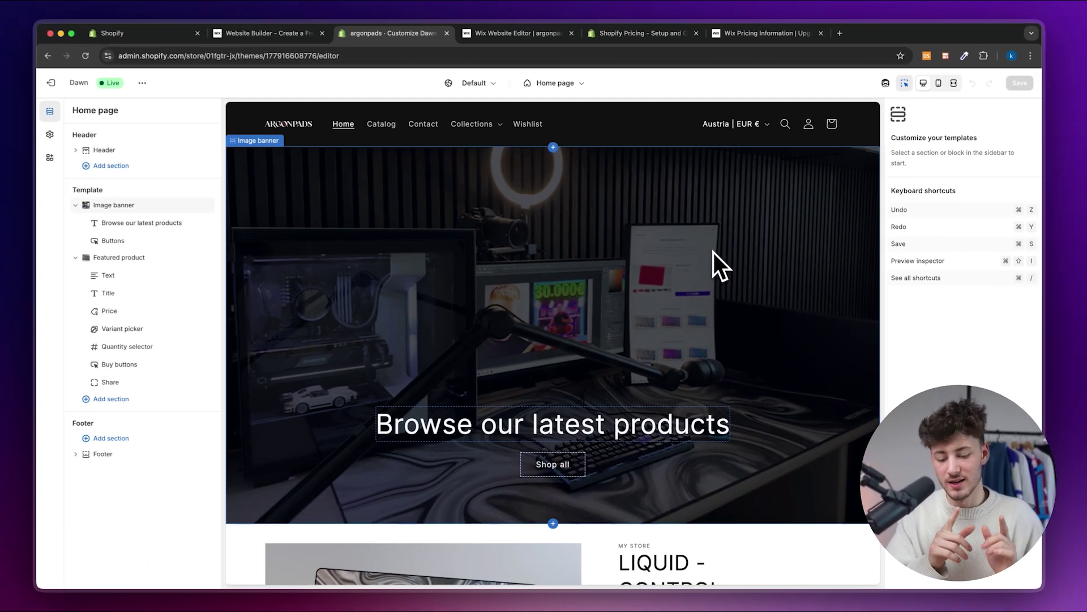
Select the Image banner, check its add-block and add-section options, then list page templates.
scroll(716, 253, "down", 10)
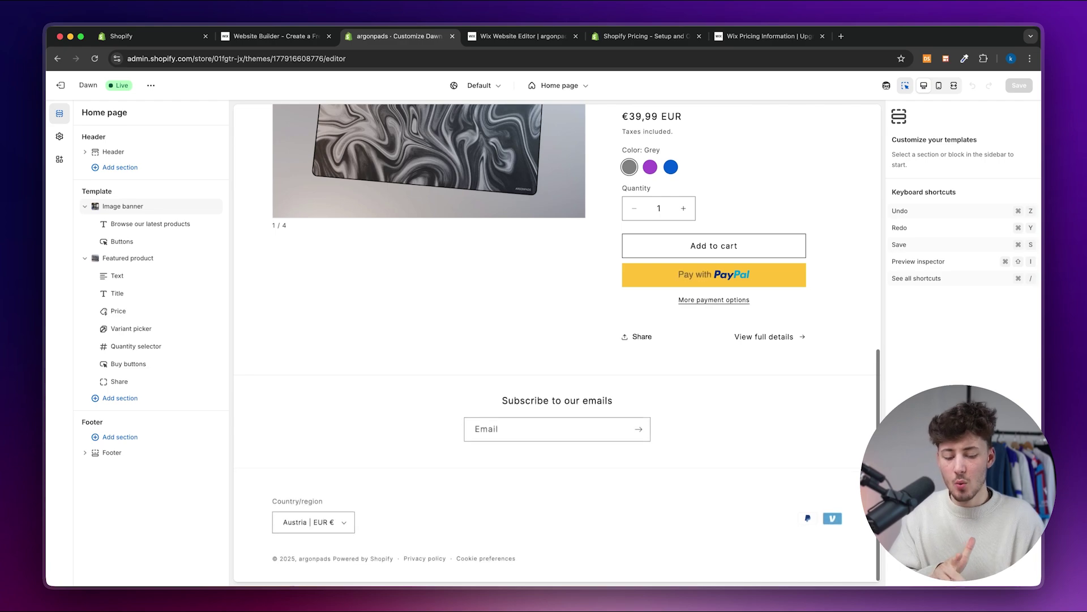
scroll(557, 339, "up", 10)
left_click(725, 271)
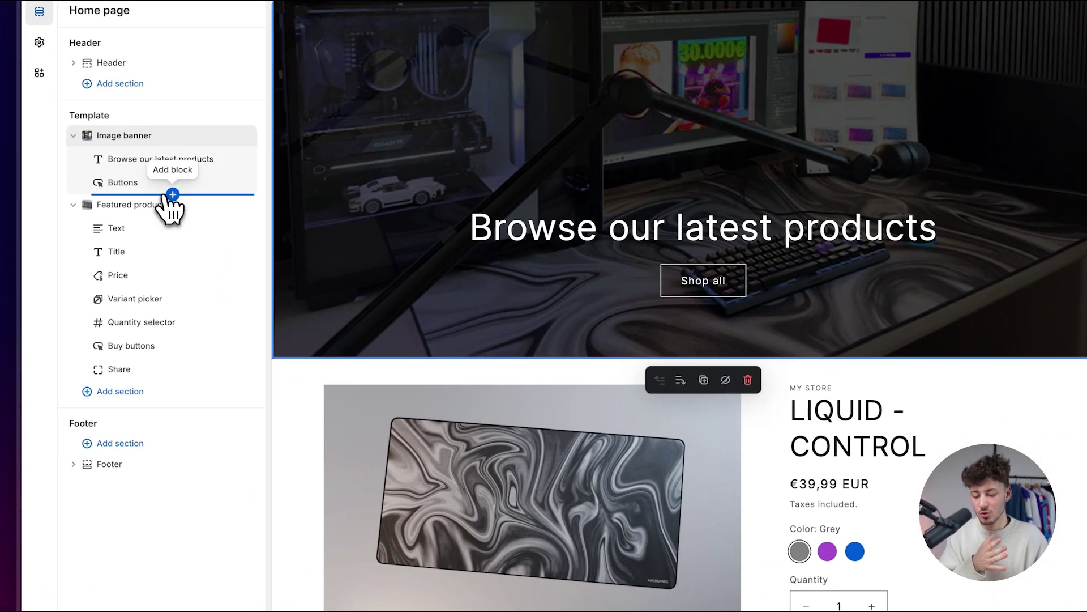
left_click(35, 248)
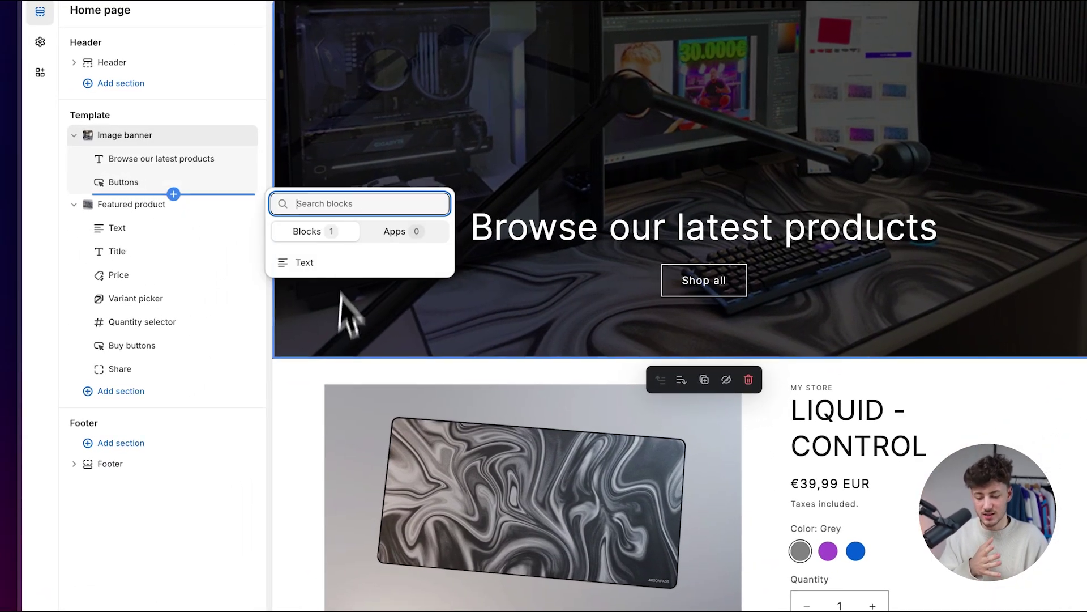
left_click(145, 398)
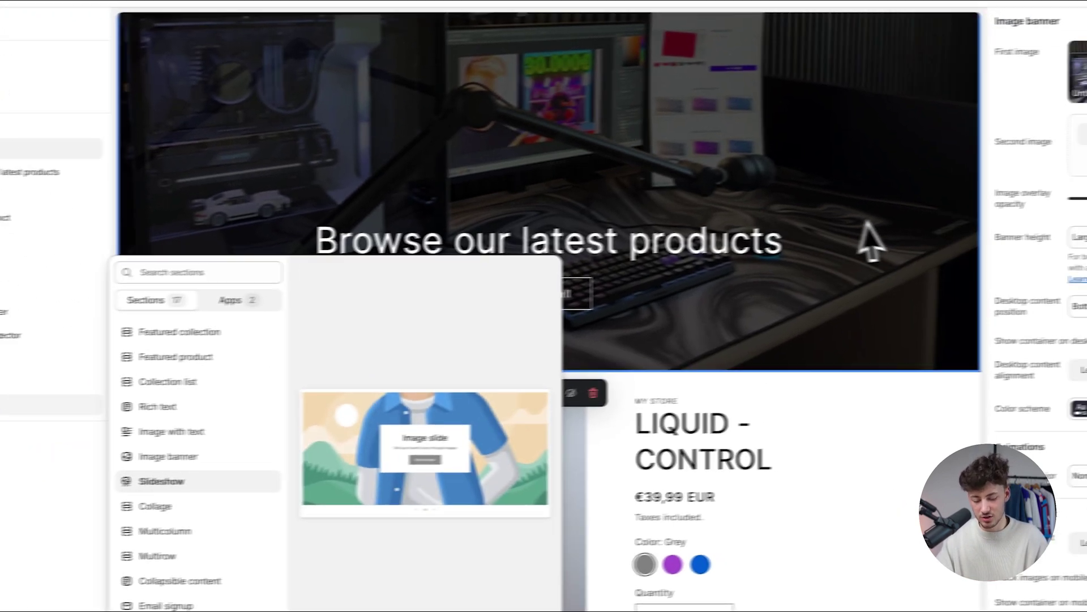
left_click(870, 241)
scroll(871, 241, "down", 5)
scroll(870, 241, "up", 5)
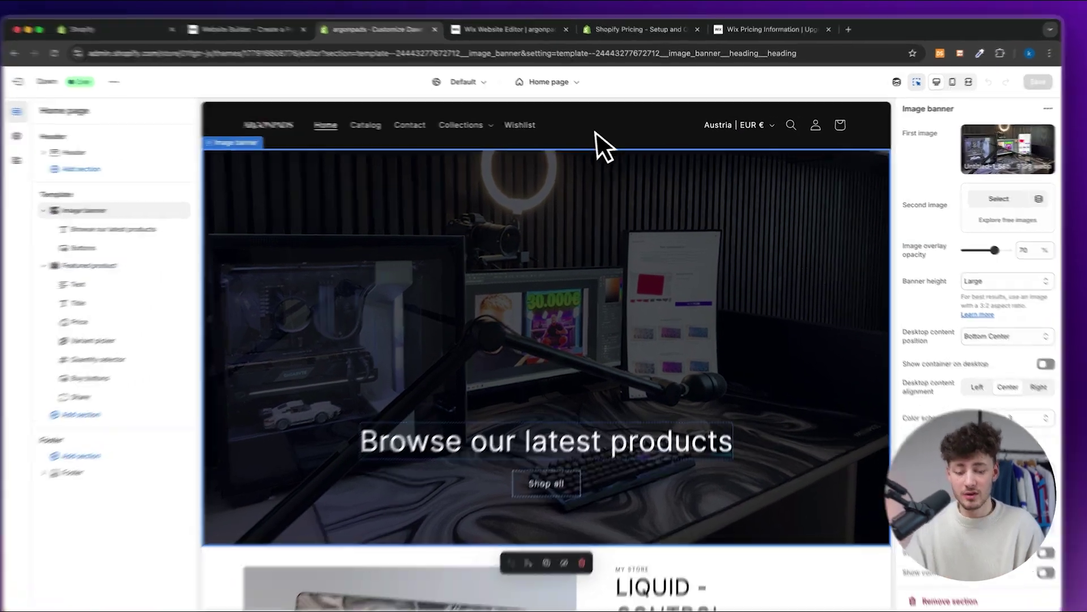
left_click(559, 85)
Inspect the Default product template's Product information section, then reselect the home page's image banner.
left_click(544, 145)
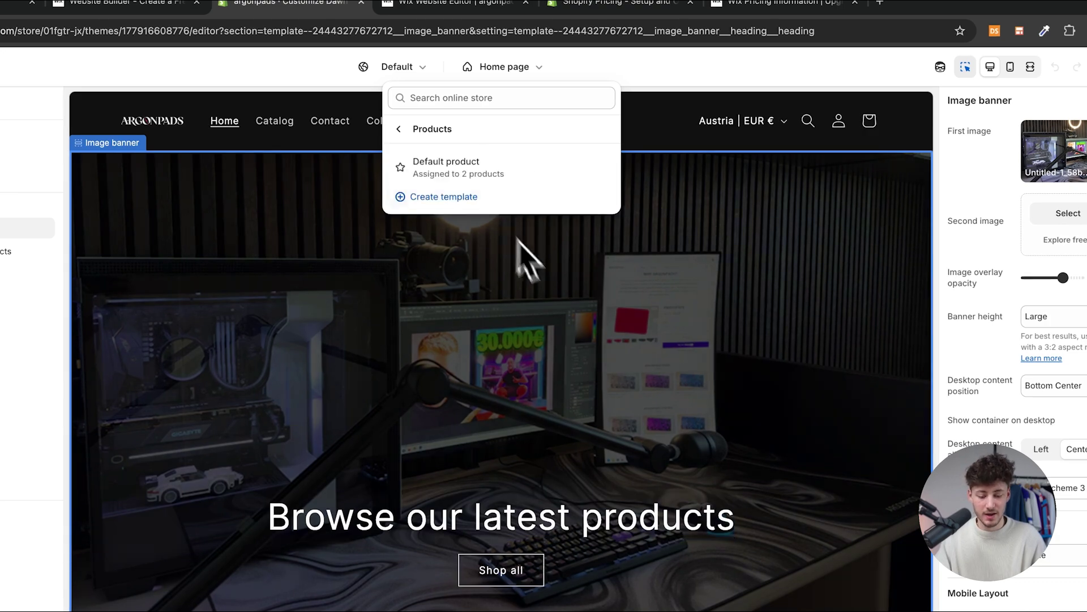
left_click(473, 163)
scroll(583, 317, "down", 2)
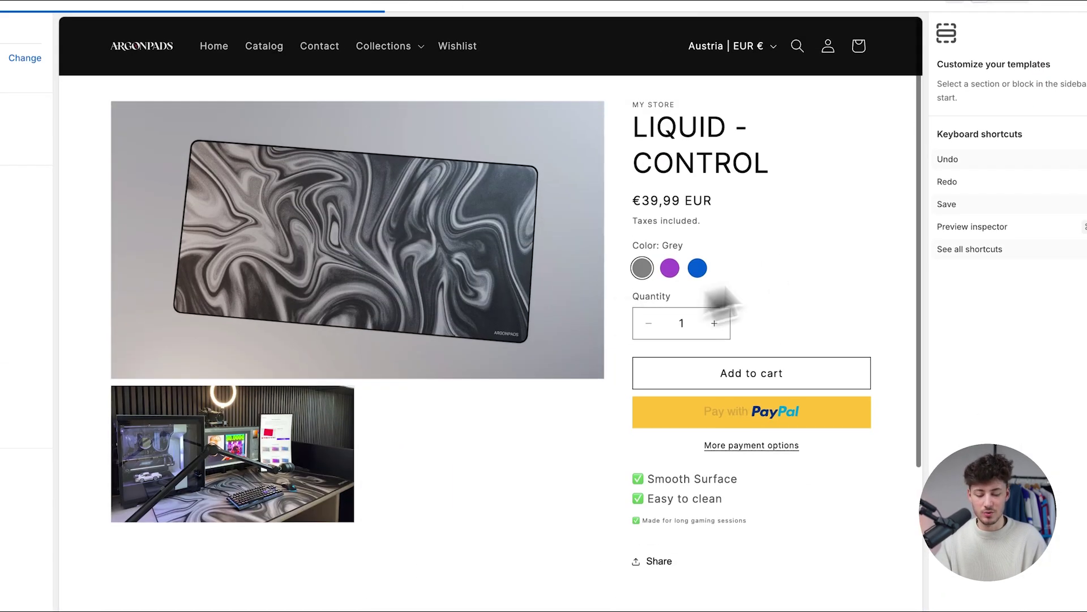
left_click(793, 243)
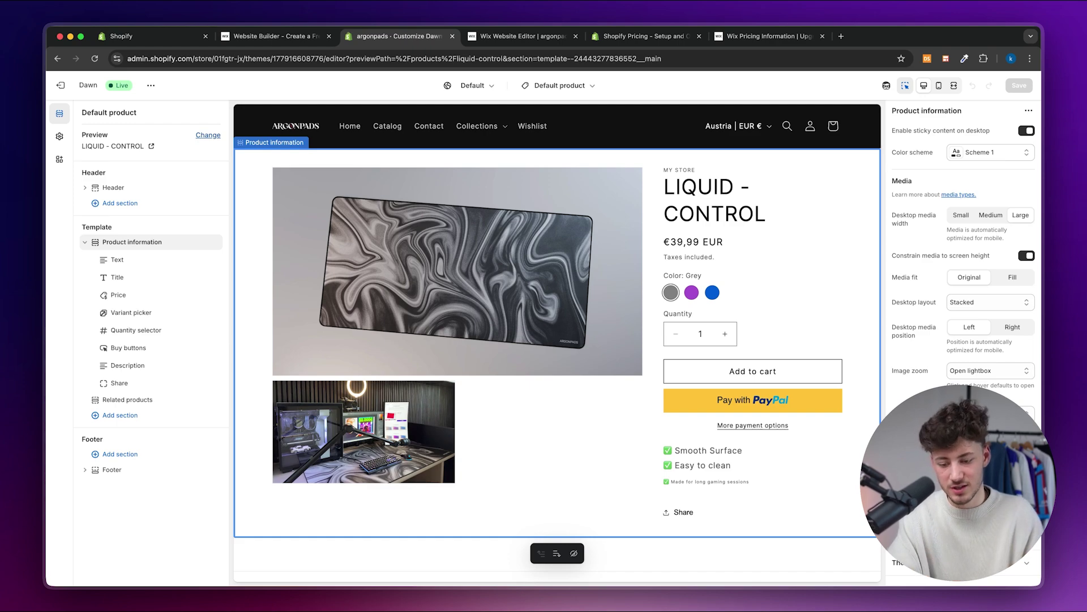
left_click(306, 127)
left_click(518, 36)
left_click(412, 35)
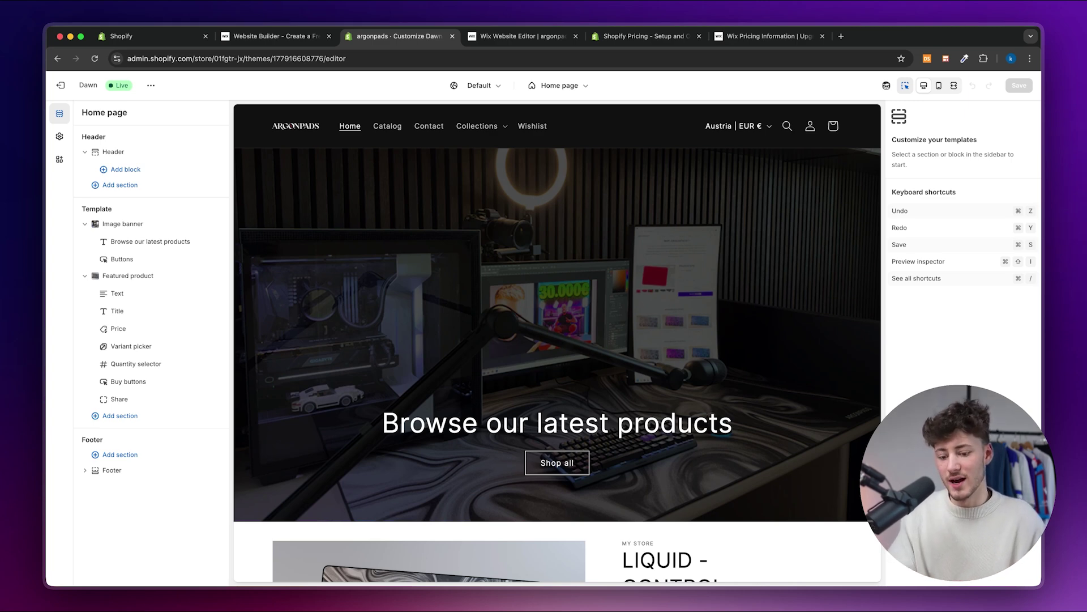
left_click(397, 334)
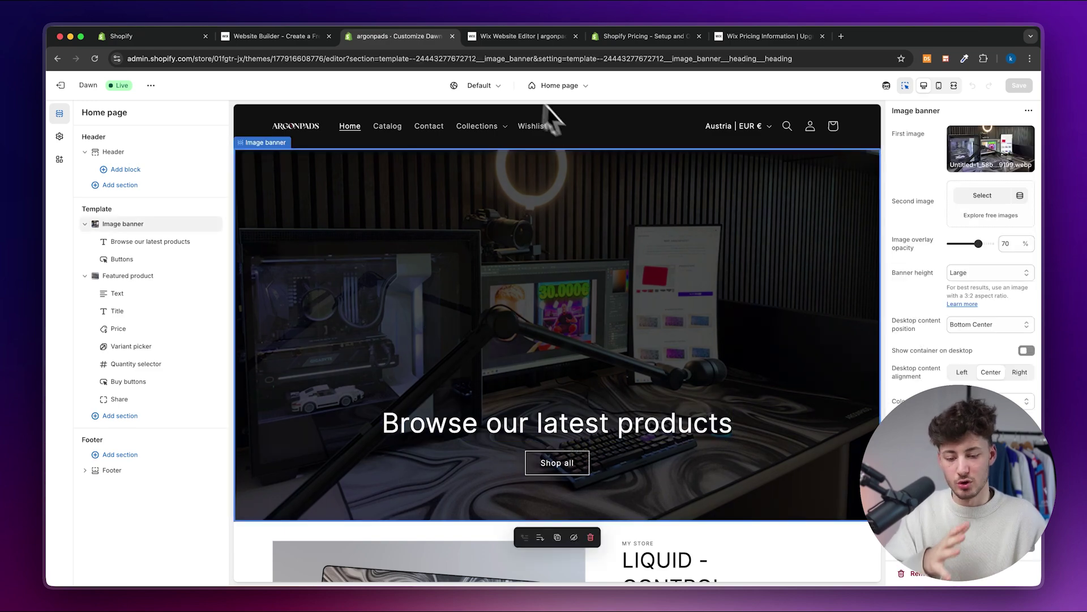
In the Wix editor, select the hero image and FIND YOUR STYLE heading, then scroll to Limited Edition.
left_click(528, 36)
left_click(481, 339)
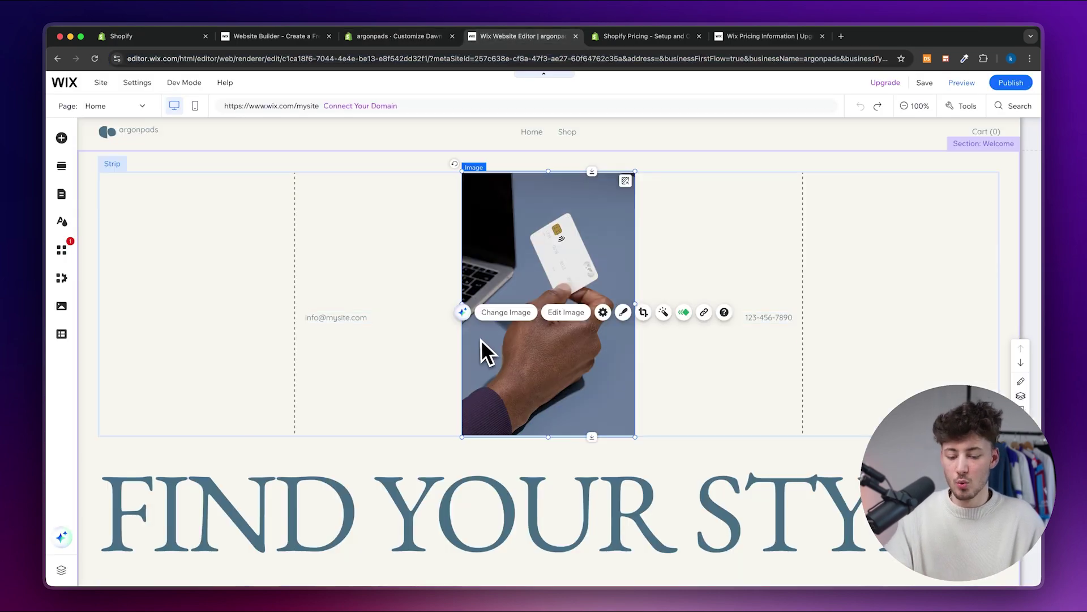
scroll(480, 338, "down", 5)
left_click(517, 175)
scroll(517, 174, "up", 3)
left_click_drag(486, 368, 291, 372)
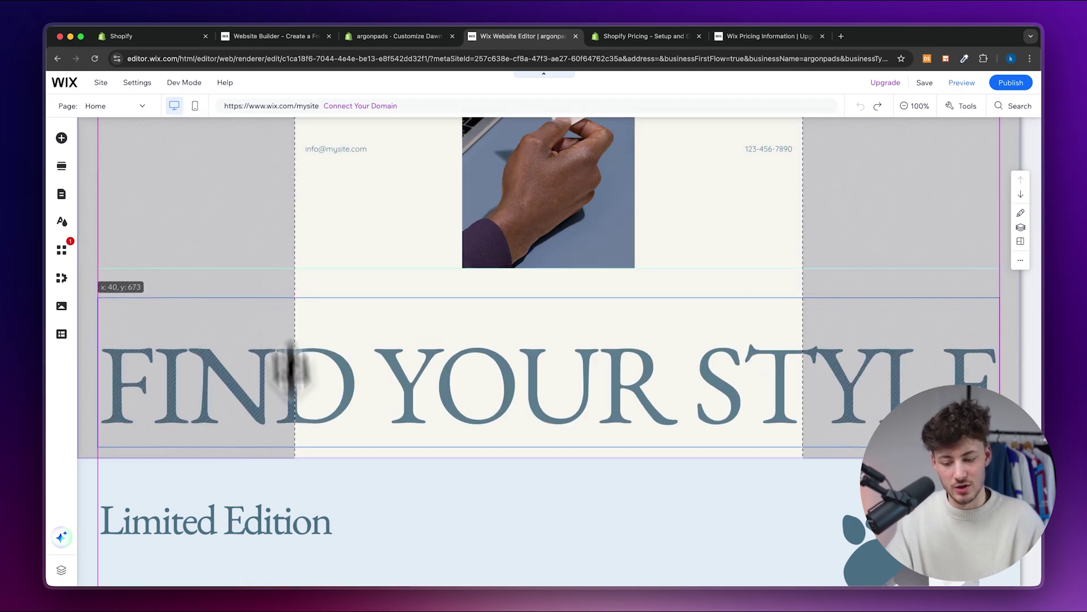
left_click(389, 37)
left_click(545, 37)
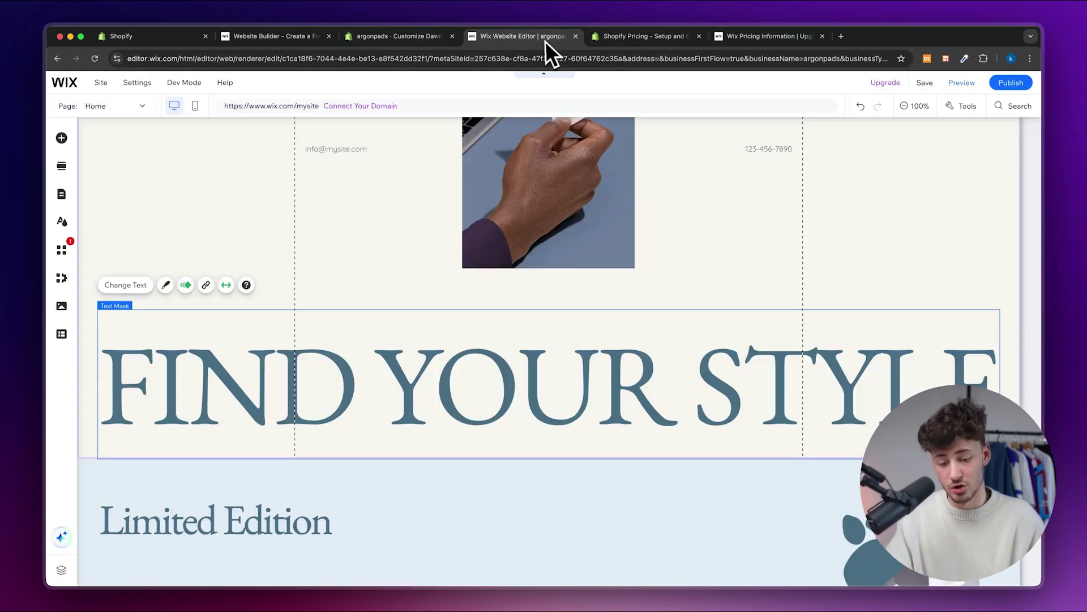
scroll(498, 493, "down", 3)
scroll(499, 493, "down", 2)
left_click(323, 298)
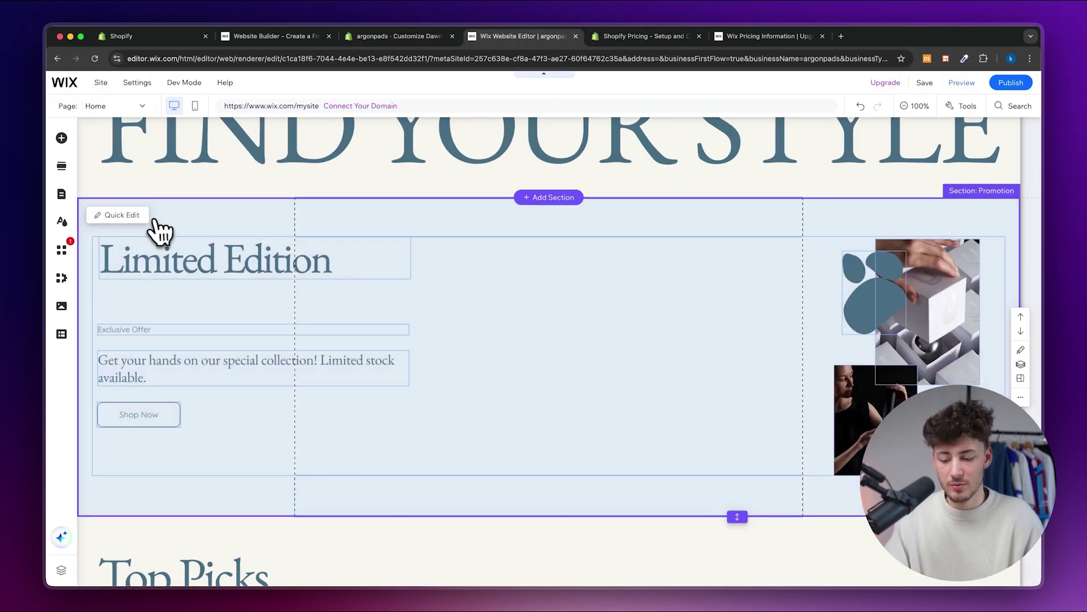
left_click(119, 215)
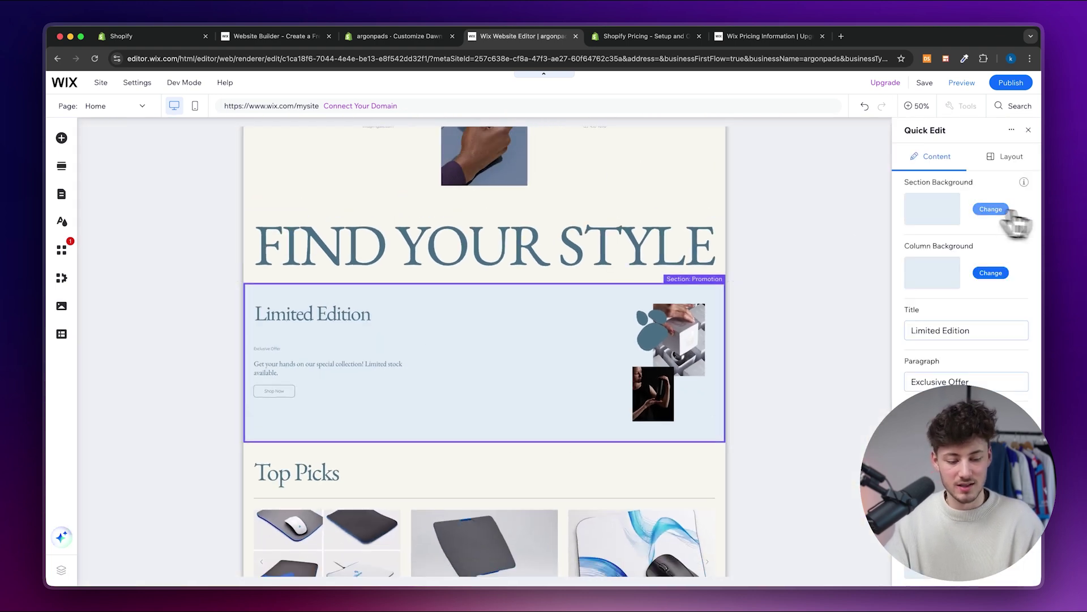
scroll(962, 255, "down", 3)
scroll(545, 513, "down", 7)
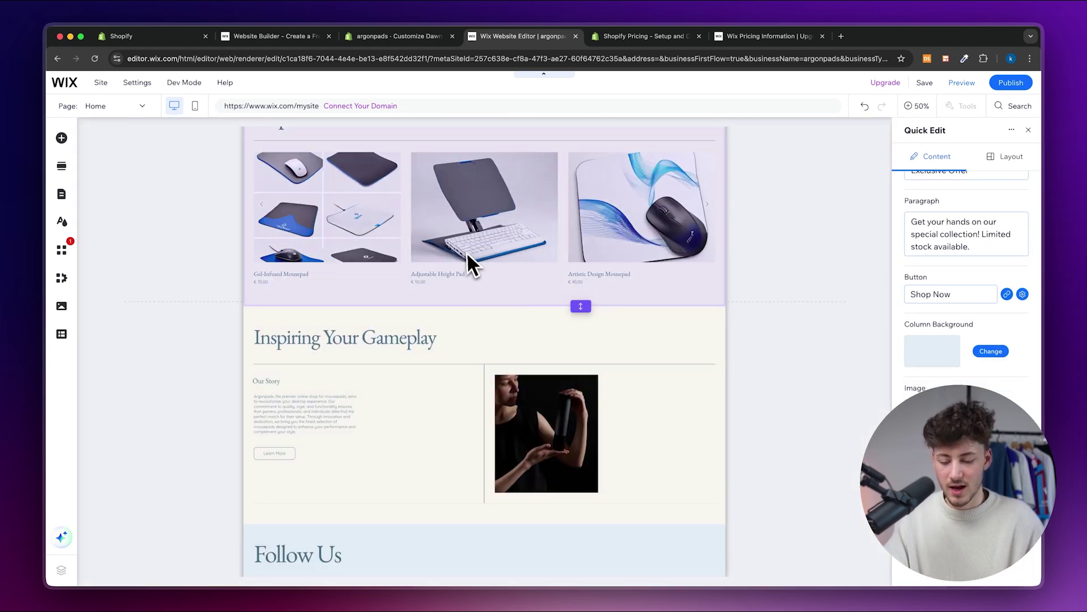
left_click(466, 252)
scroll(453, 257, "up", 10)
left_click(431, 205)
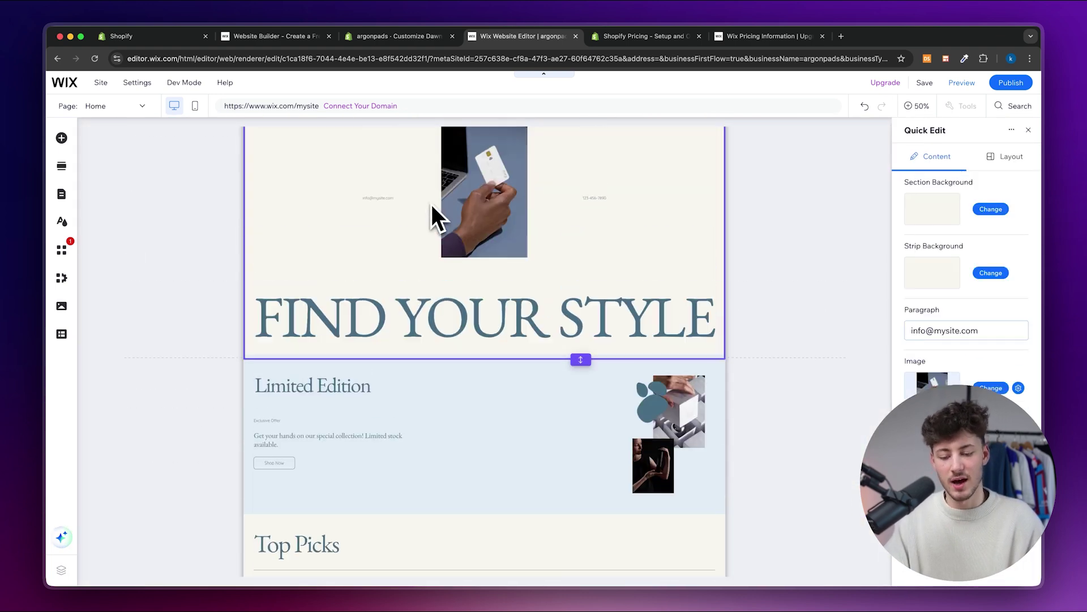
scroll(431, 205, "up", 1)
scroll(655, 360, "down", 15)
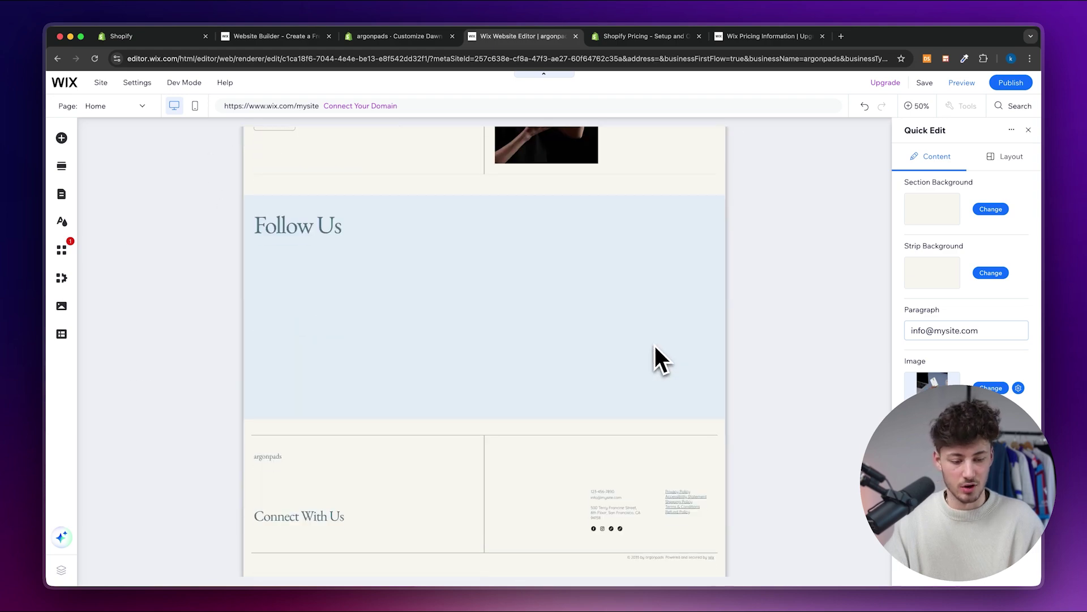
left_click(1029, 130)
scroll(665, 296, "down", 15)
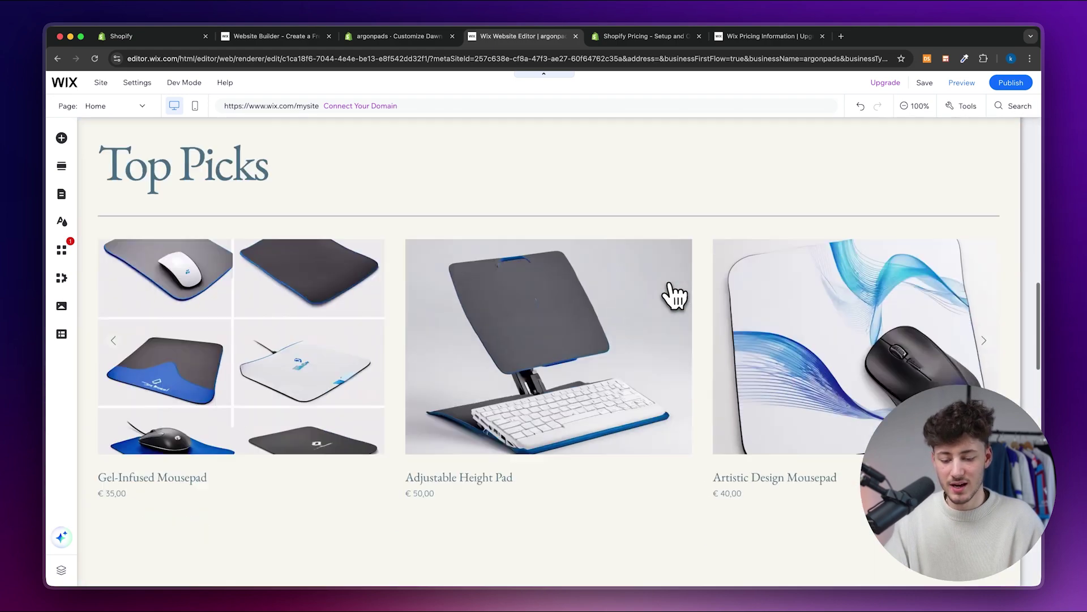
scroll(683, 215, "up", 5)
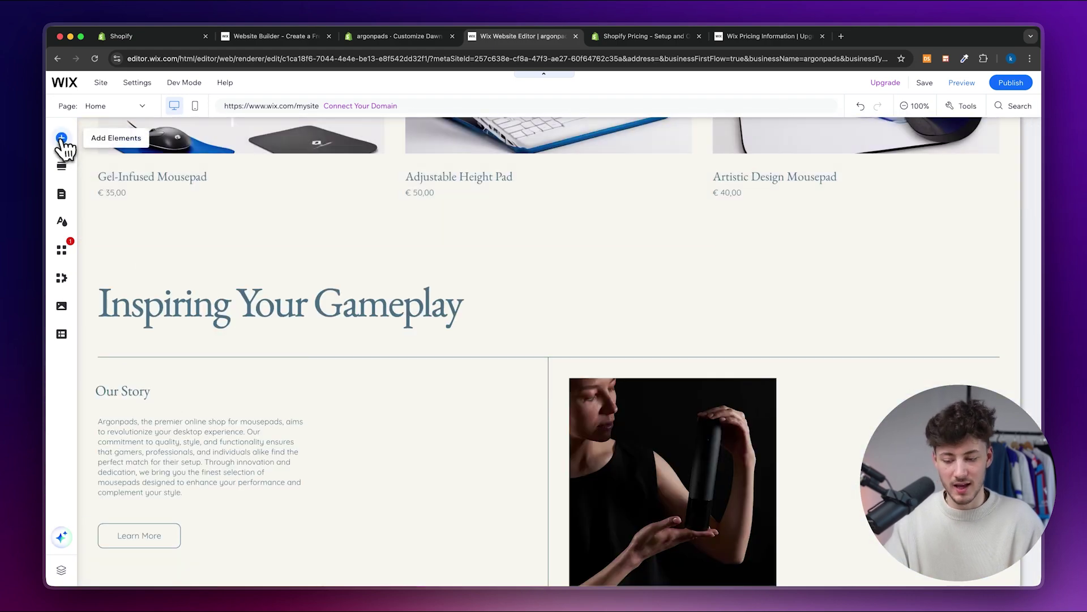
left_click(61, 139)
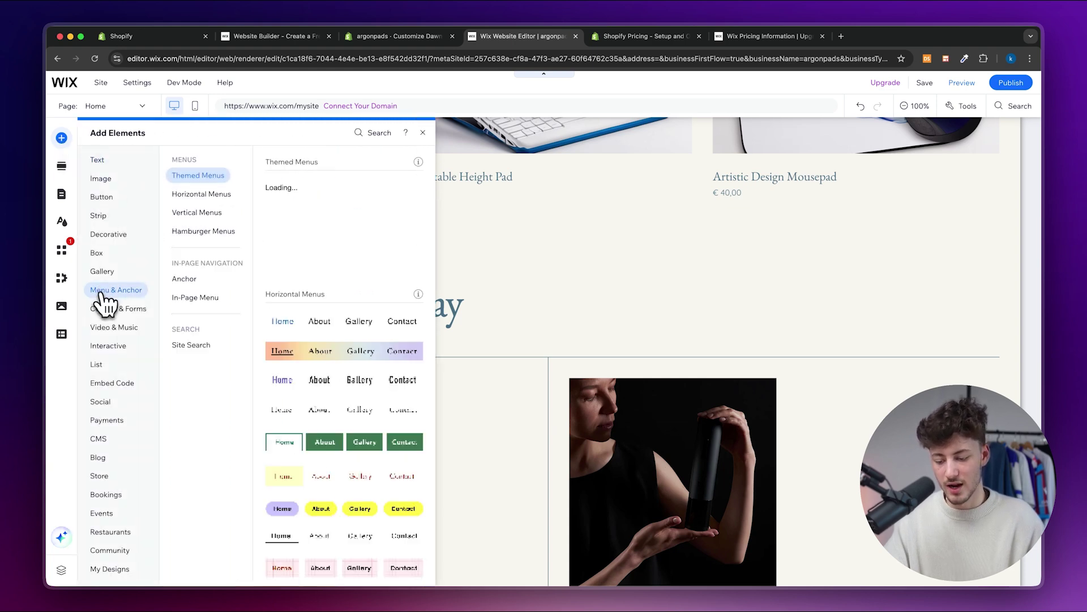
mouse_move(117, 424)
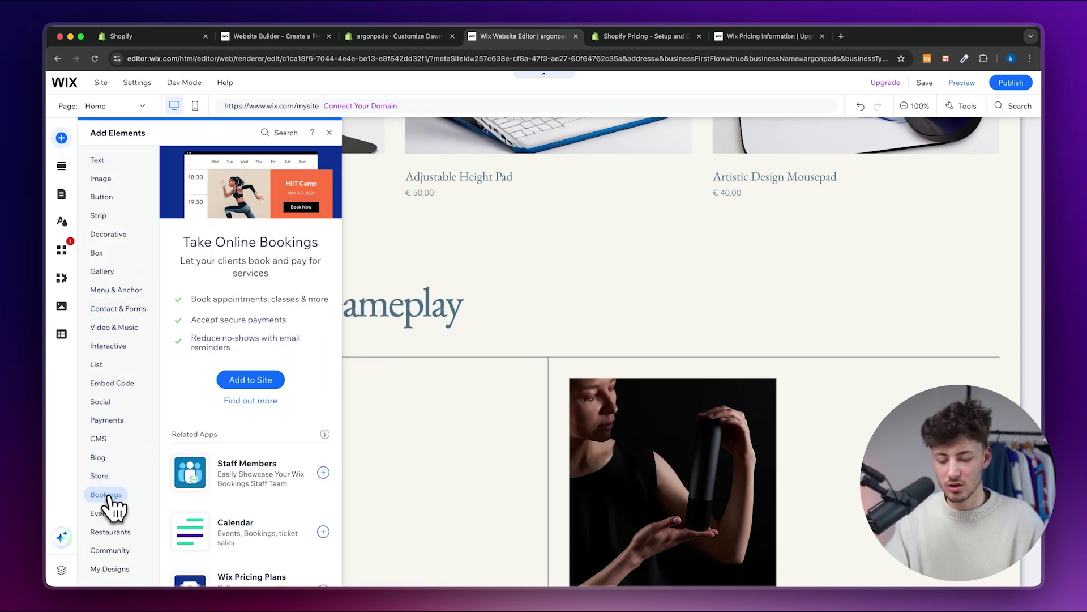
mouse_move(114, 386)
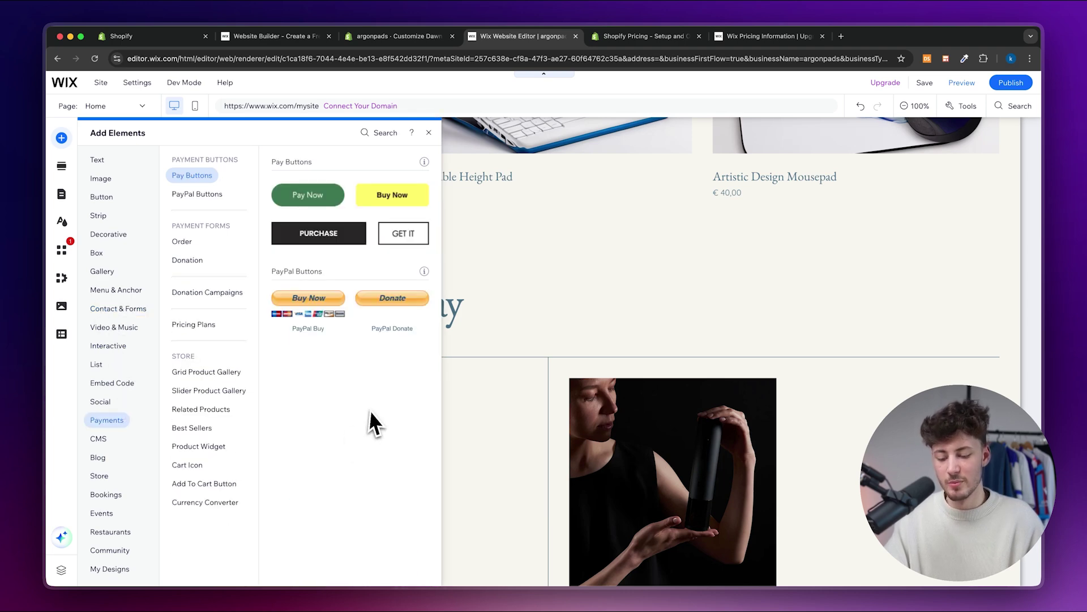
left_click(644, 298)
scroll(643, 299, "up", 1)
left_click(388, 352)
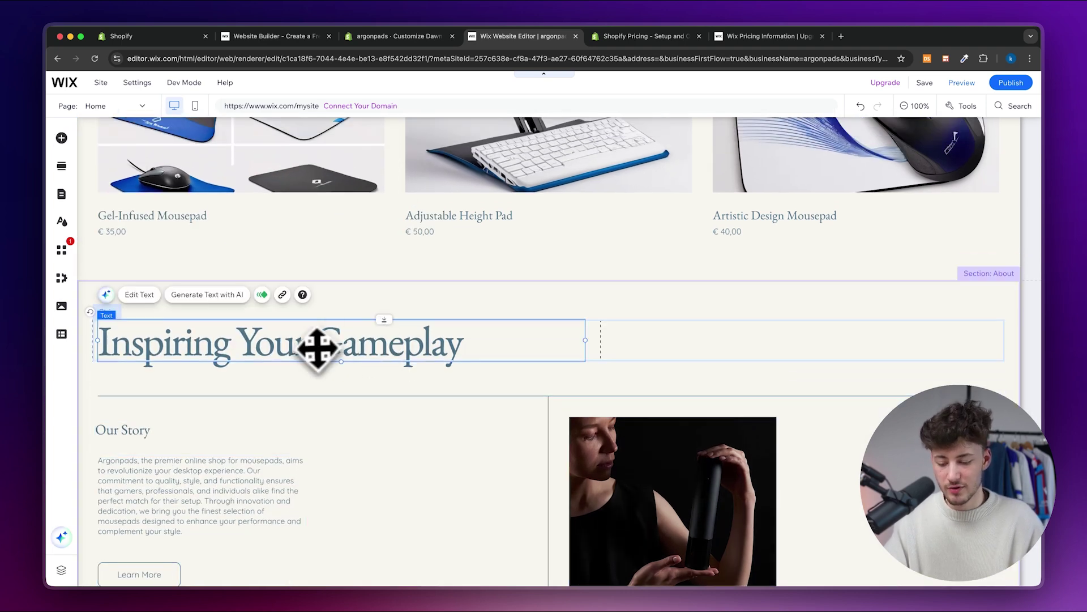
Move the Inspiring Your Gameplay heading and shift its photo left within Column 2, then show Shopify pricing.
left_click_drag(318, 347, 373, 370)
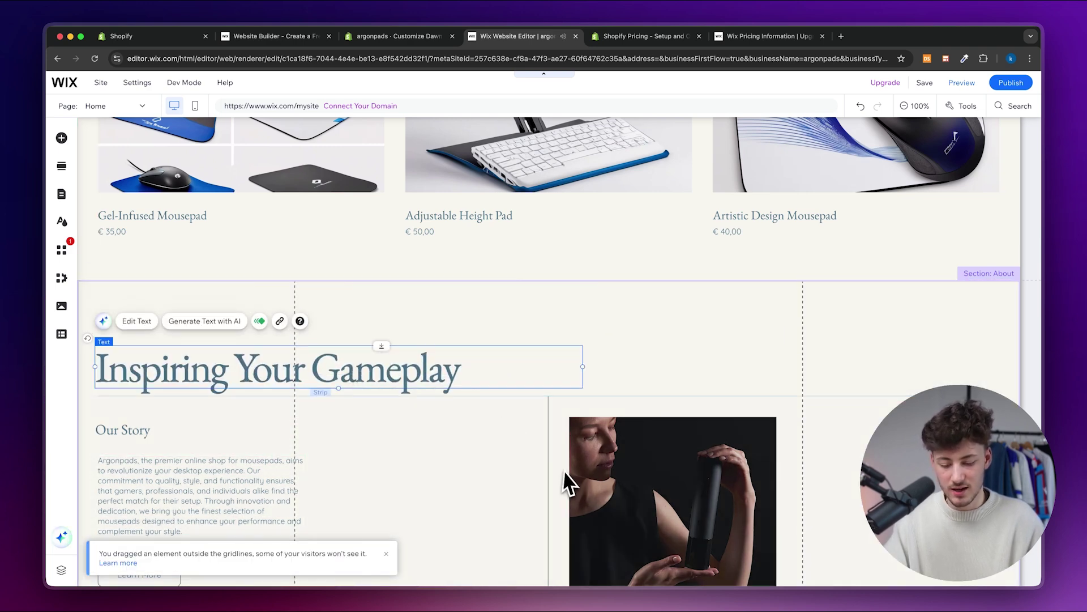
scroll(566, 478, "down", 5)
left_click(674, 381)
left_click_drag(675, 381, 900, 321)
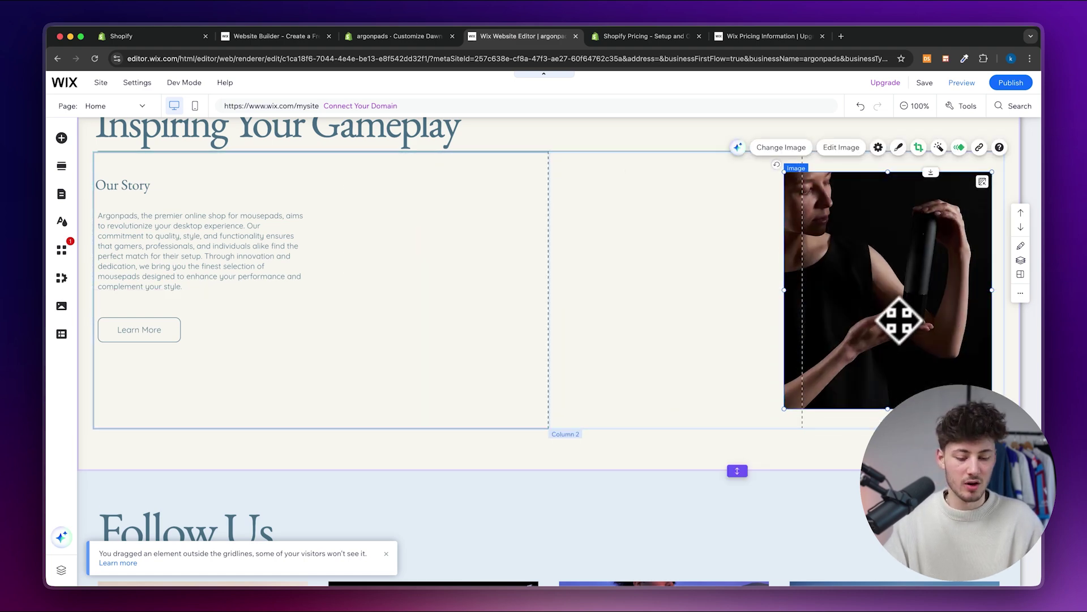
left_click(777, 399)
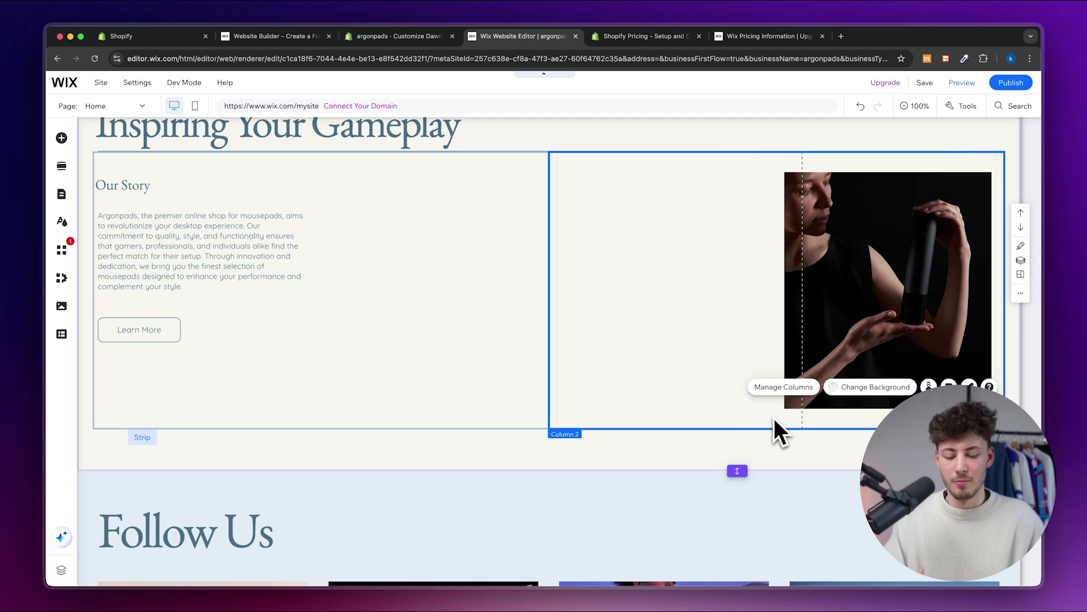
left_click_drag(846, 244, 642, 260)
scroll(762, 392, "up", 3)
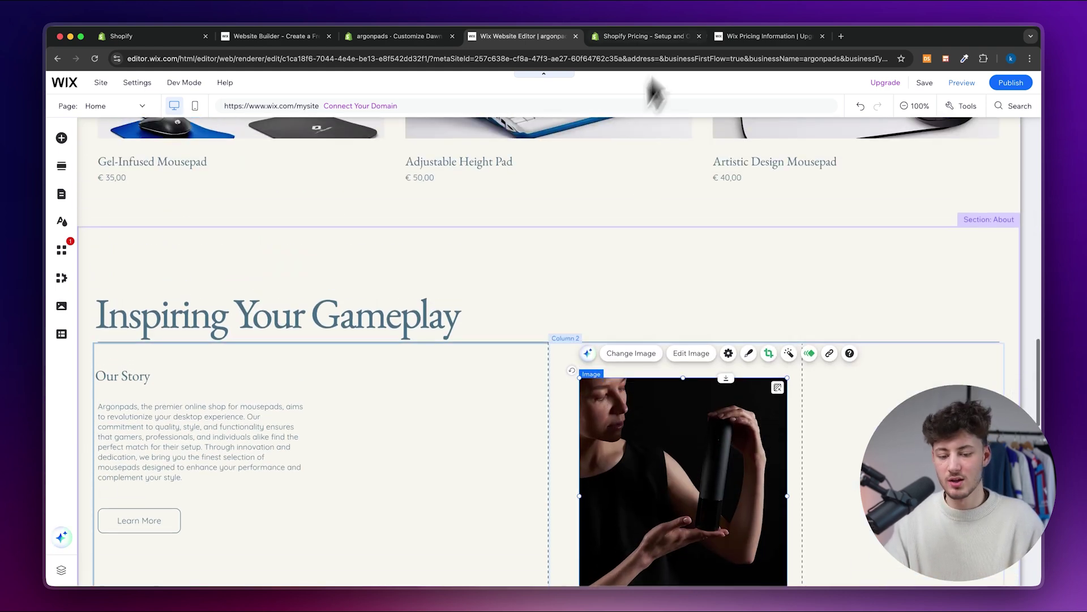
left_click(631, 36)
scroll(478, 369, "up", 1)
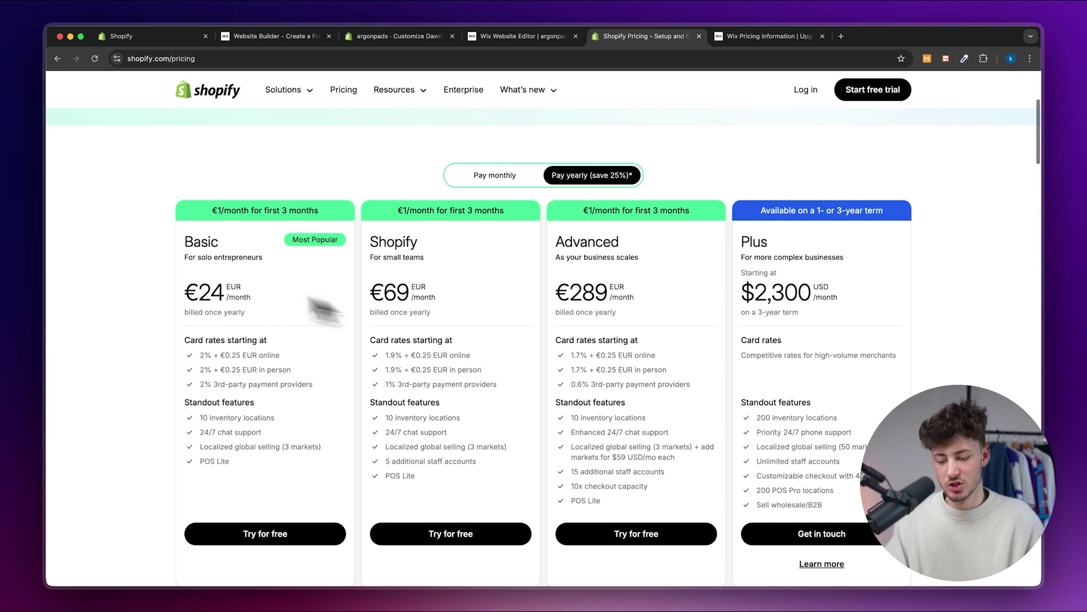
Highlight the Basic plan's €24 price and its card details.
left_click_drag(185, 289, 240, 288)
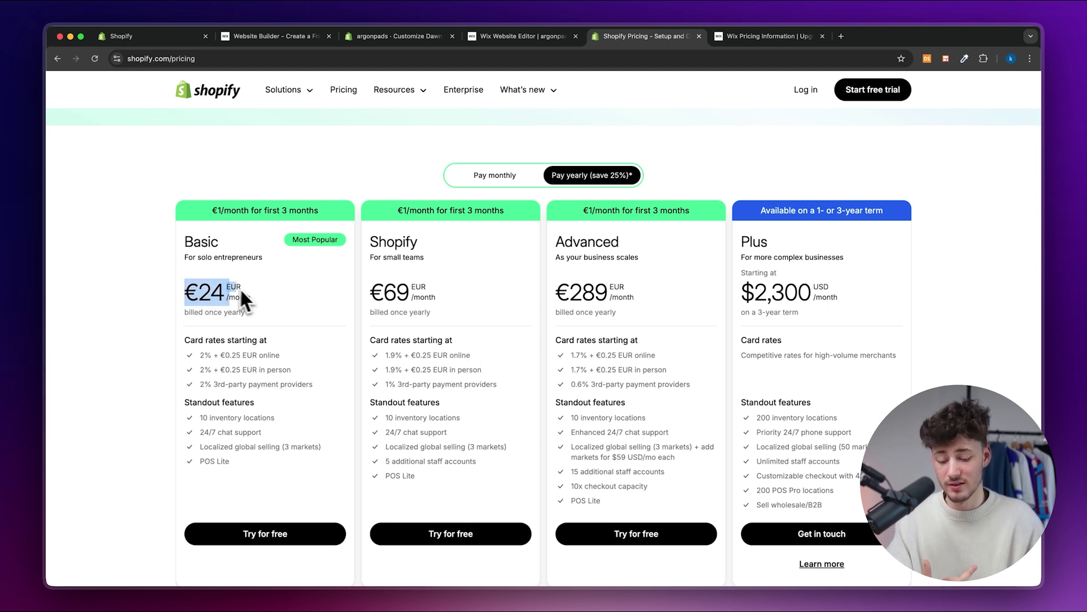
left_click(255, 290)
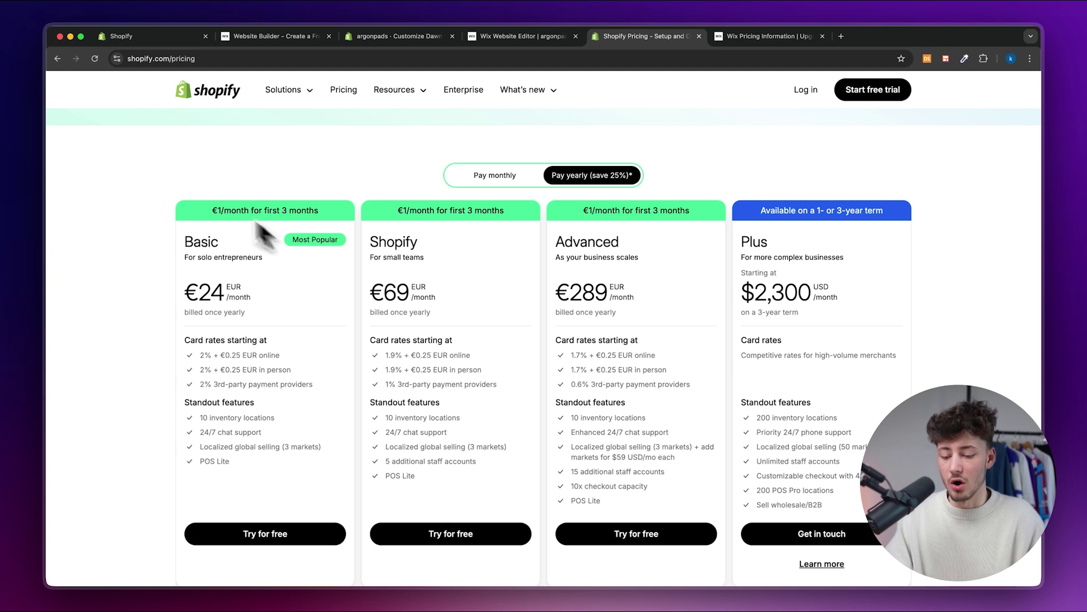
left_click_drag(209, 213, 335, 214)
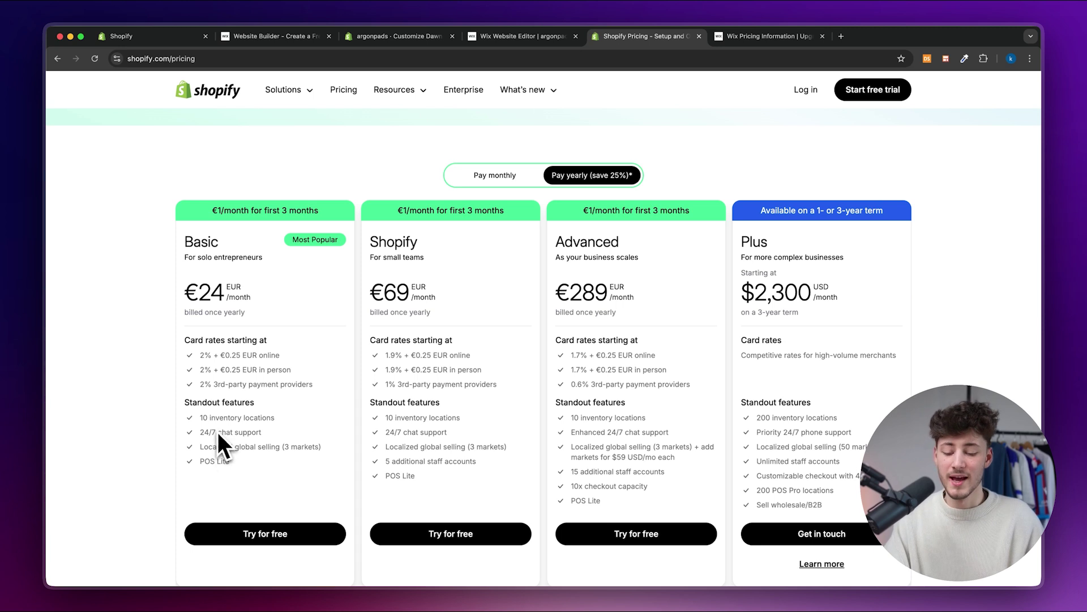
scroll(247, 310, "down", 1)
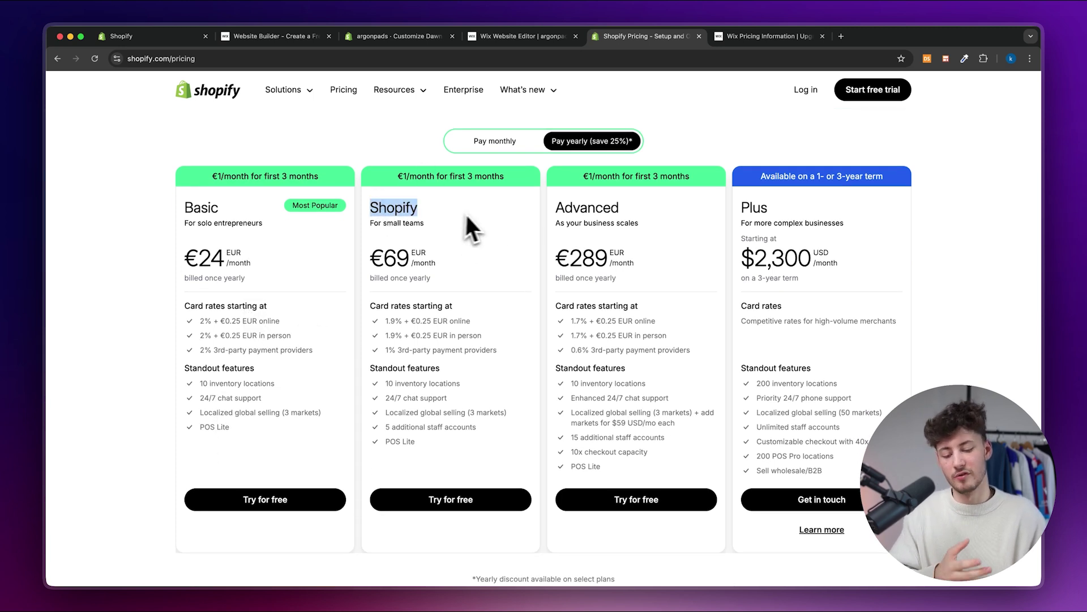
Highlight the Shopify plan's title, card rates and details through staff accounts.
left_click_drag(558, 195, 660, 215)
left_click(677, 212)
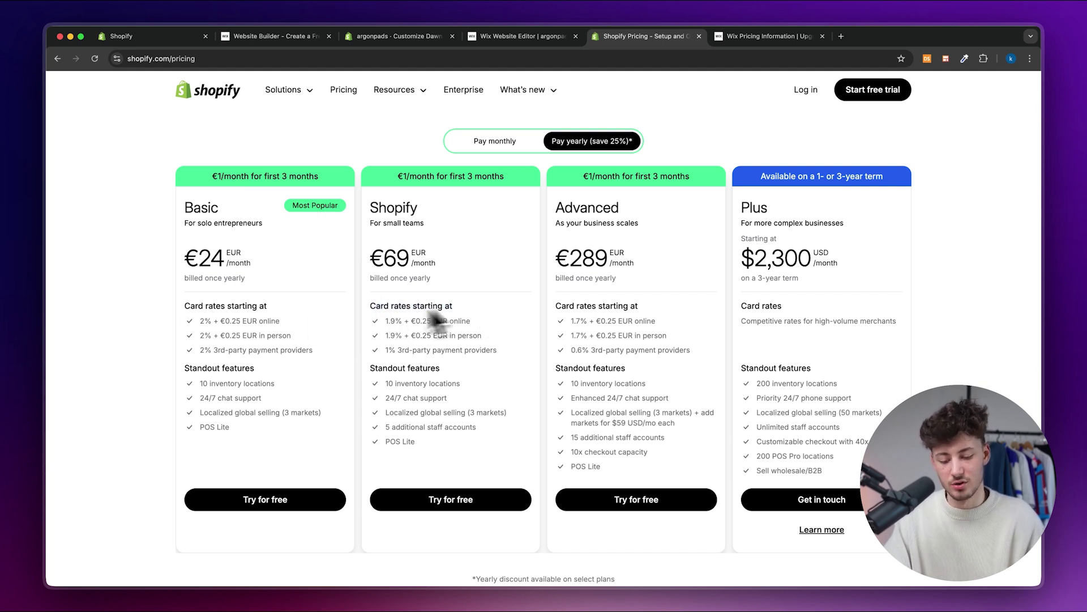
left_click_drag(436, 320, 529, 376)
left_click(541, 283)
left_click_drag(362, 214, 484, 439)
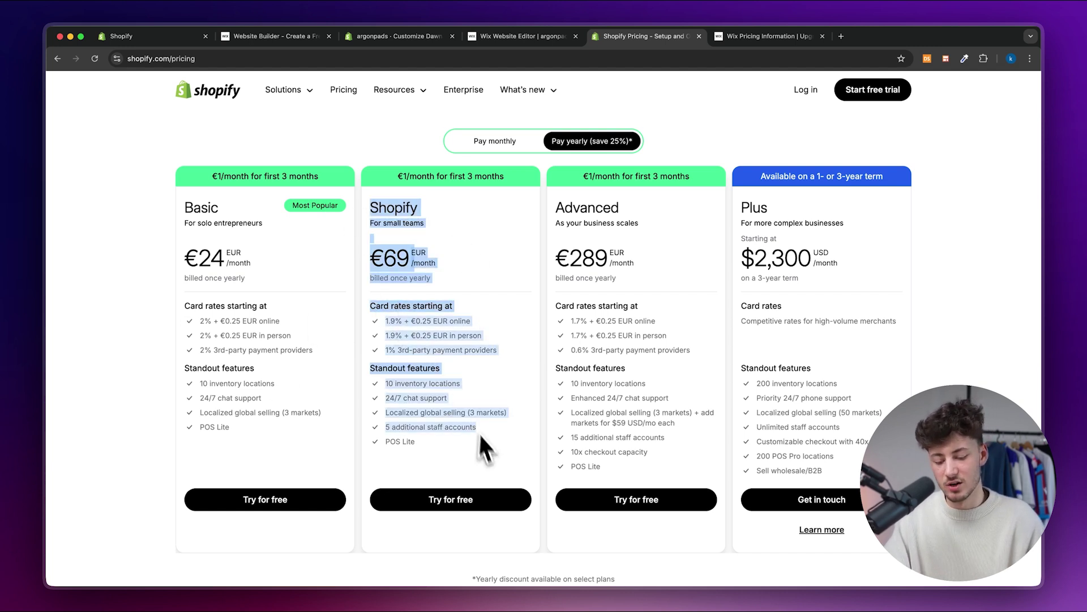
left_click(484, 439)
Highlight the Advanced plan's price and features, then switch to the Wix pricing page.
left_click_drag(633, 474, 572, 252)
left_click(416, 243)
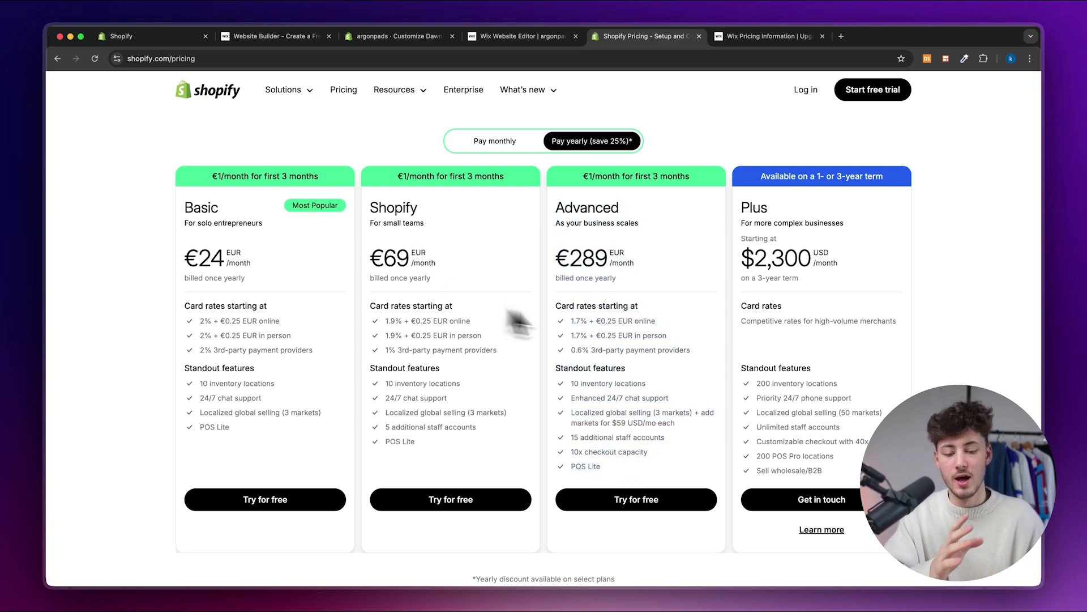
left_click(745, 35)
scroll(667, 274, "down", 2)
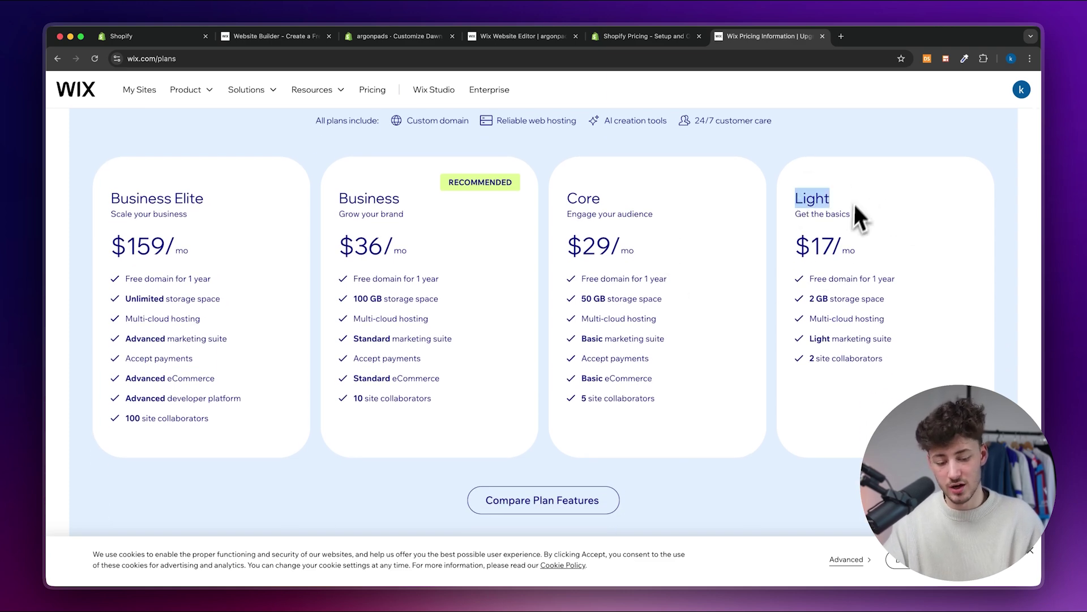
Highlight and review the Wix Light plan's features.
left_click_drag(888, 364, 809, 291)
scroll(656, 402, "down", 3)
left_click_drag(656, 402, 657, 406)
scroll(657, 405, "up", 7)
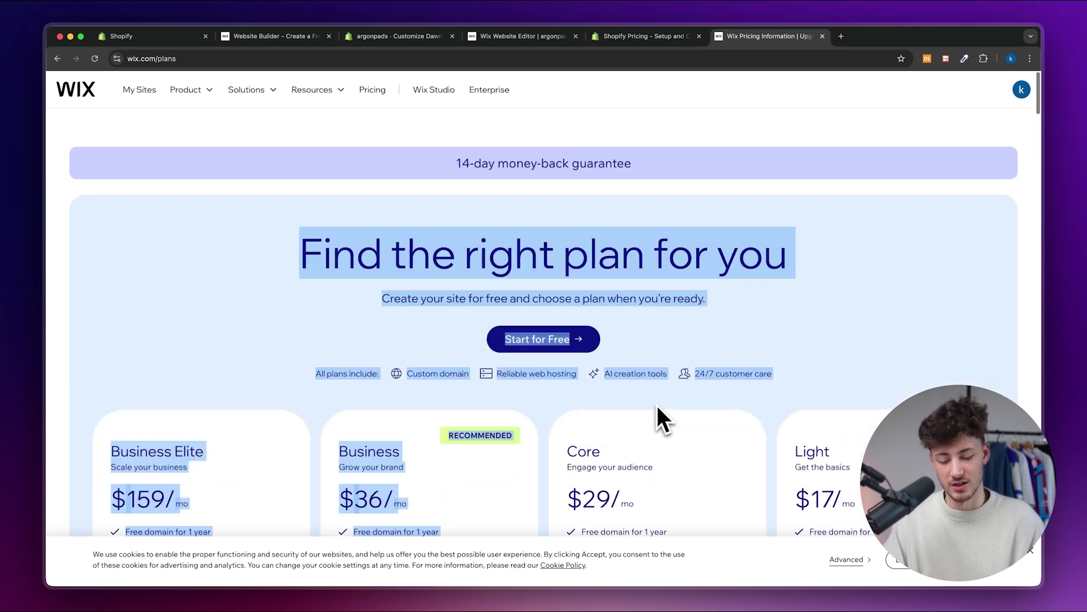
scroll(657, 406, "down", 4)
left_click(604, 430)
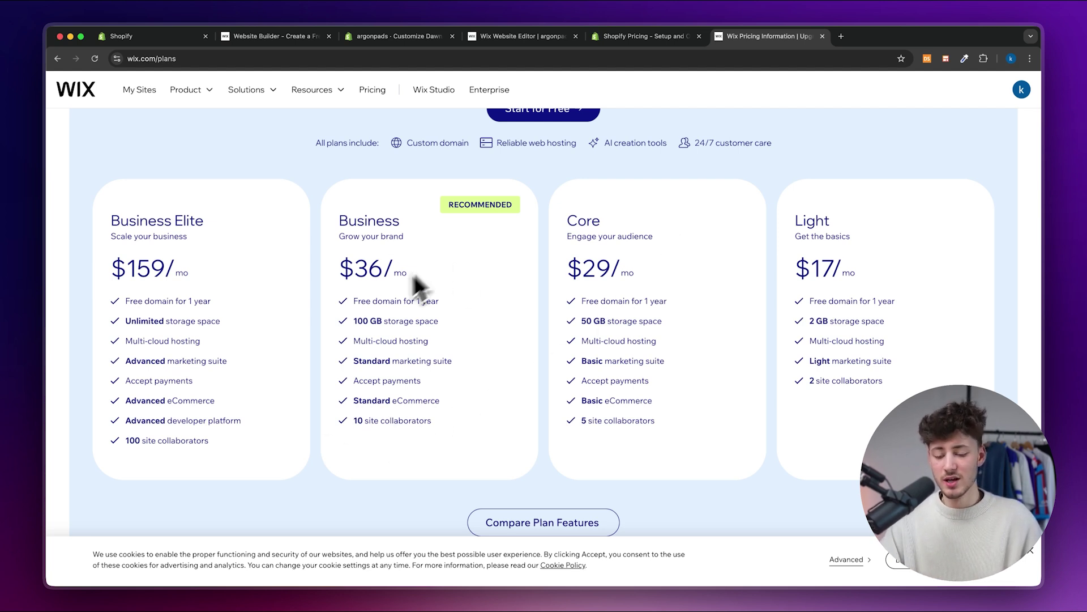
Highlight the Business plan's name and price, then return to the Shopify pricing page.
left_click_drag(340, 217, 404, 270)
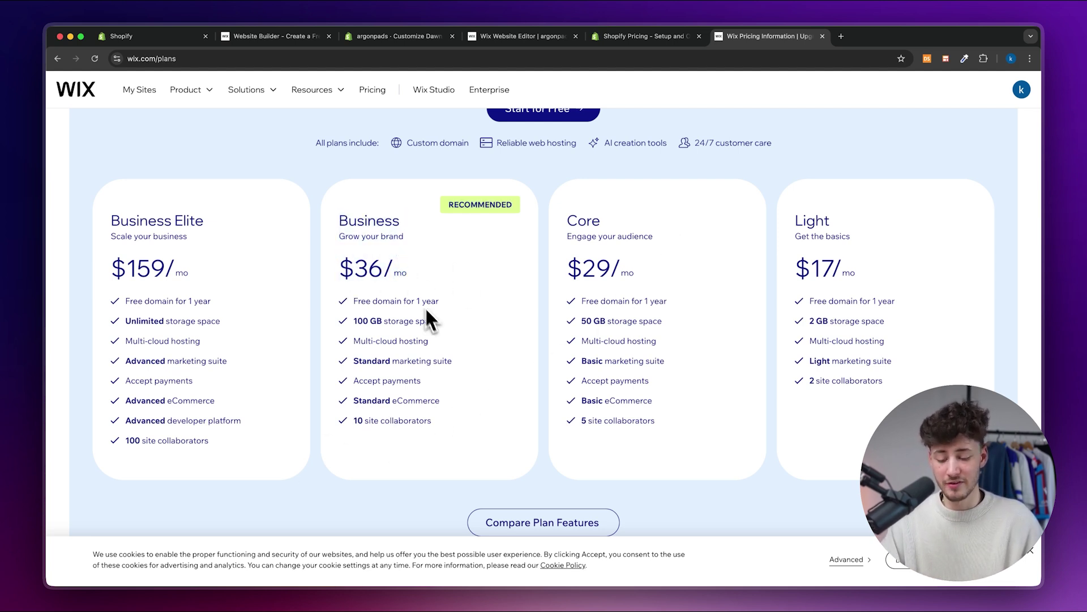
left_click_drag(338, 221, 403, 229)
left_click(406, 232)
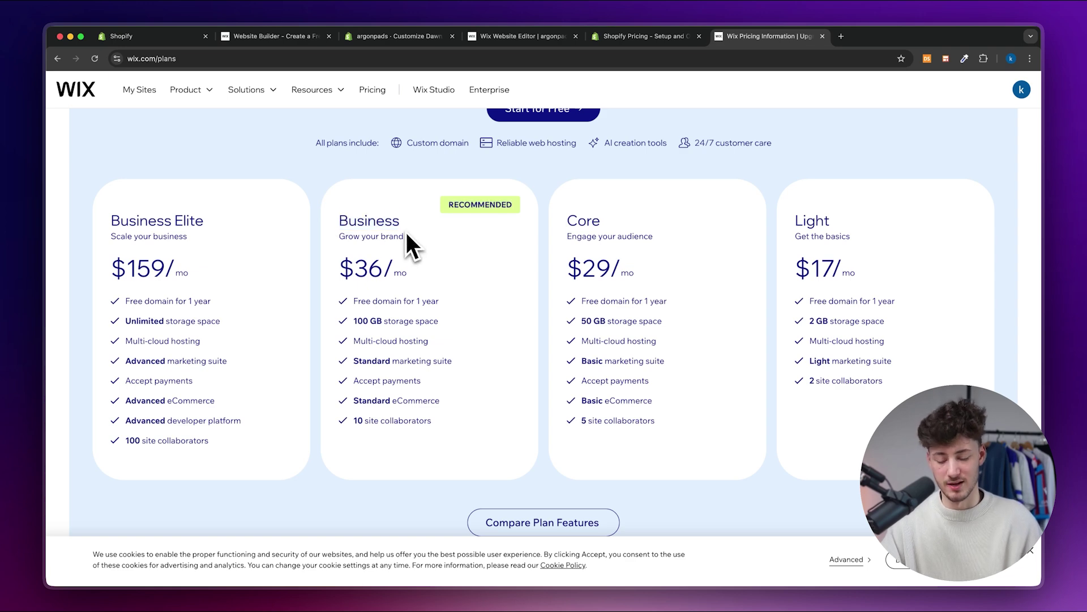
left_click(648, 44)
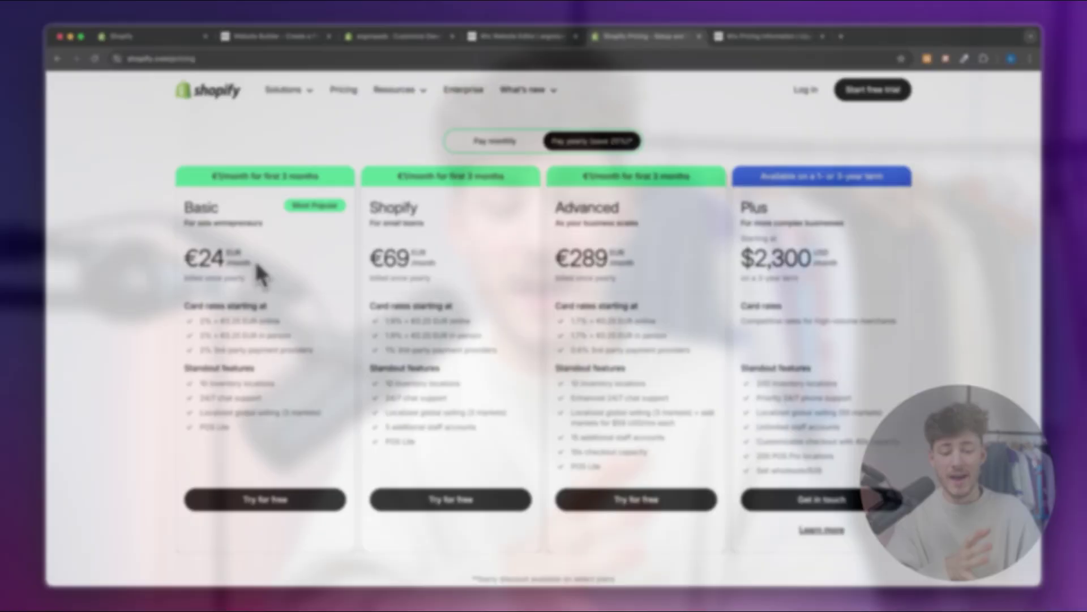
Return to Wix's plans page showing Business Elite $159, Business $36, Core $29 and Light $17.
left_click(761, 36)
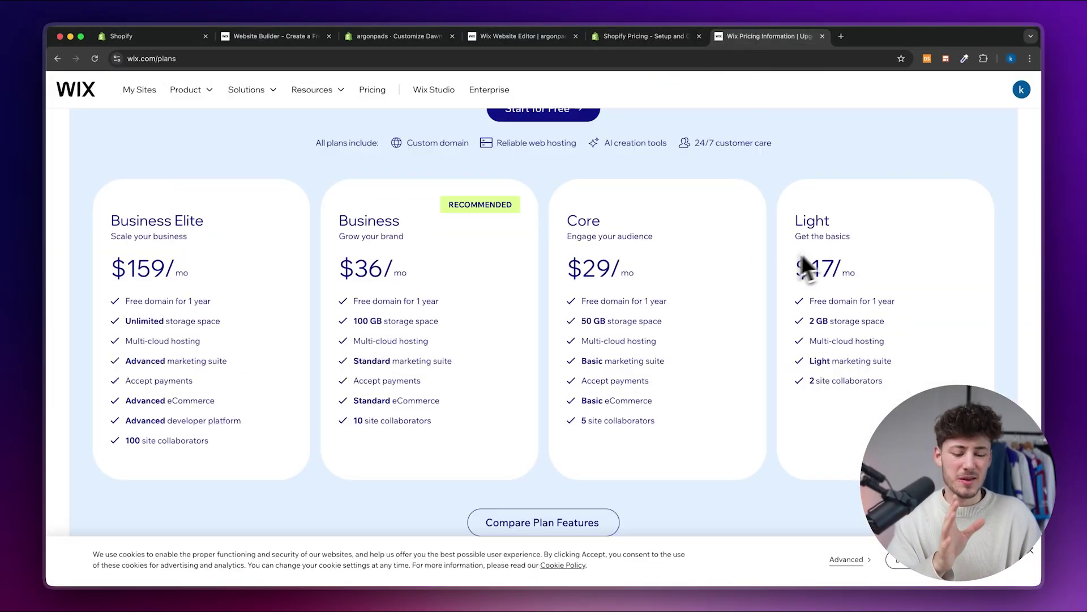
scroll(810, 255, "up", 2)
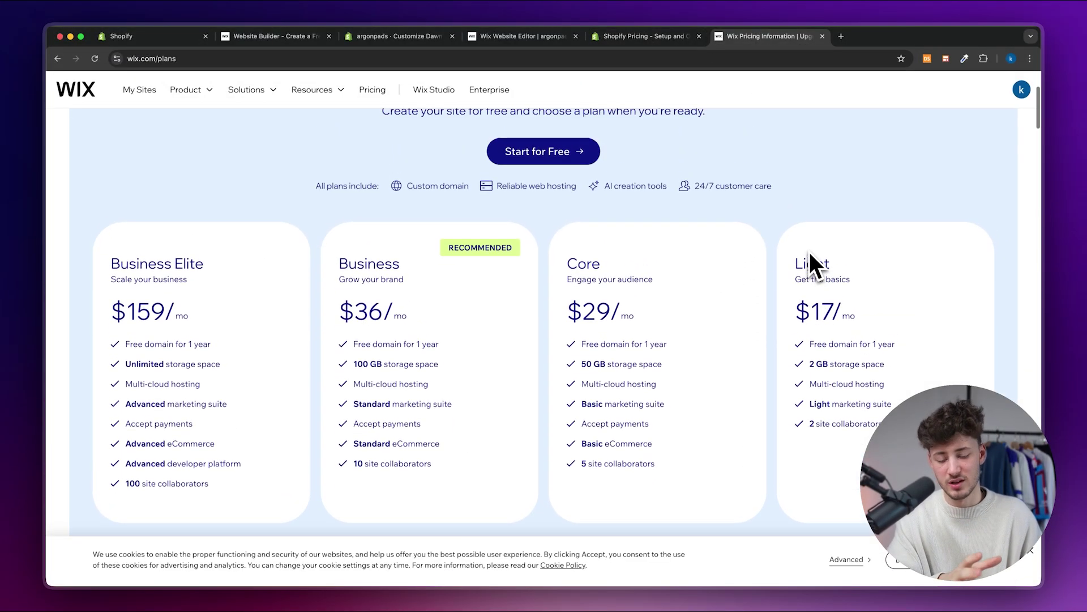